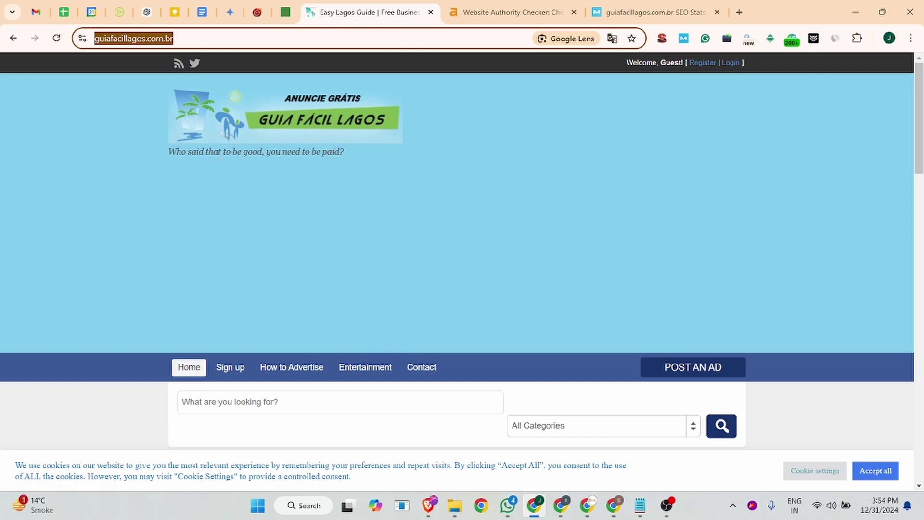
Step: Check the site's domain rating, domain authority and 7% spam score
scroll(245, 159, down, 2)
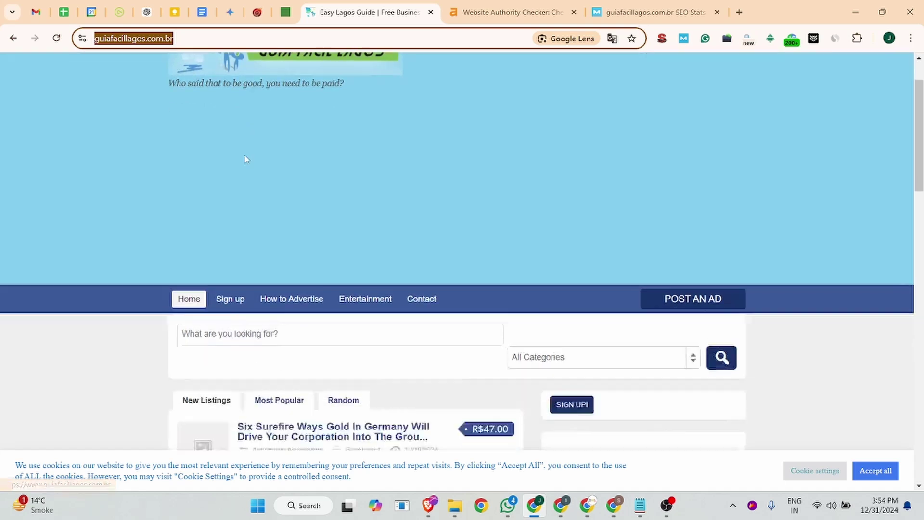
scroll(245, 159, down, 8)
scroll(246, 159, up, 3)
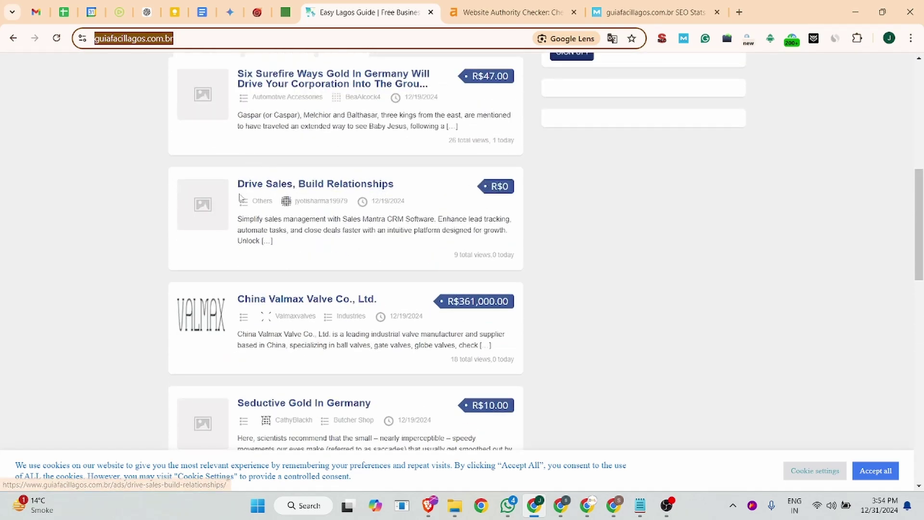
scroll(415, 178, up, 2)
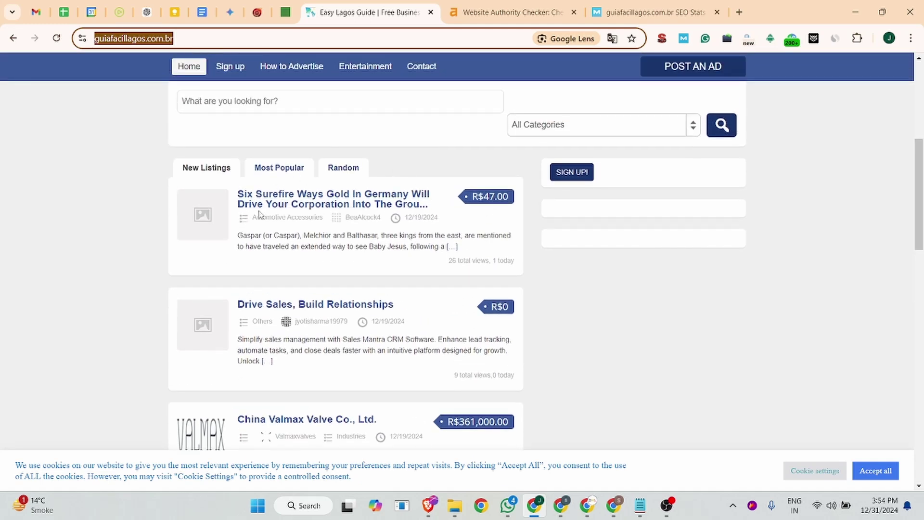
scroll(364, 194, down, 2)
scroll(363, 194, up, 1)
scroll(364, 194, down, 4)
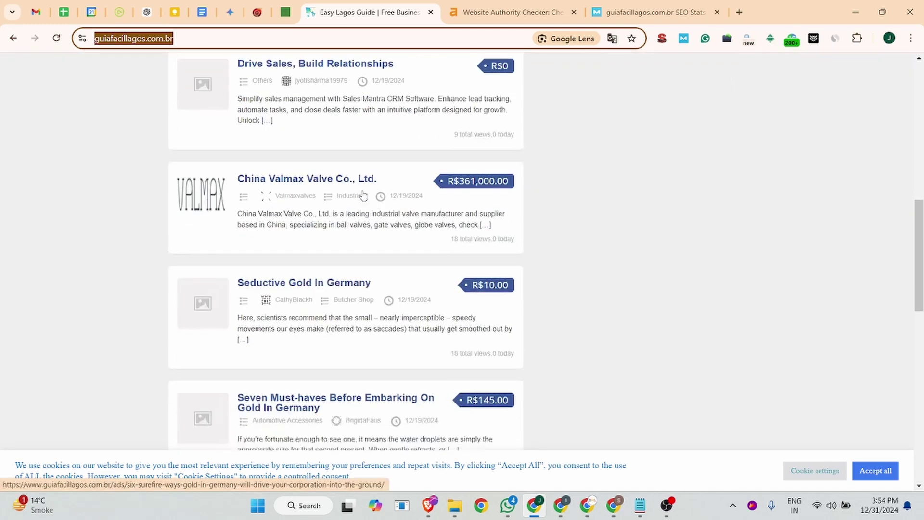
scroll(364, 194, down, 4)
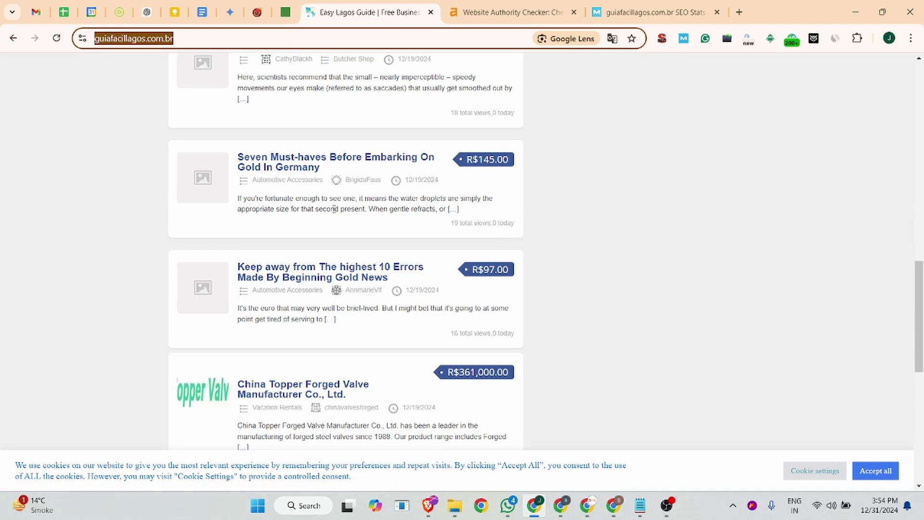
scroll(663, 200, up, 15)
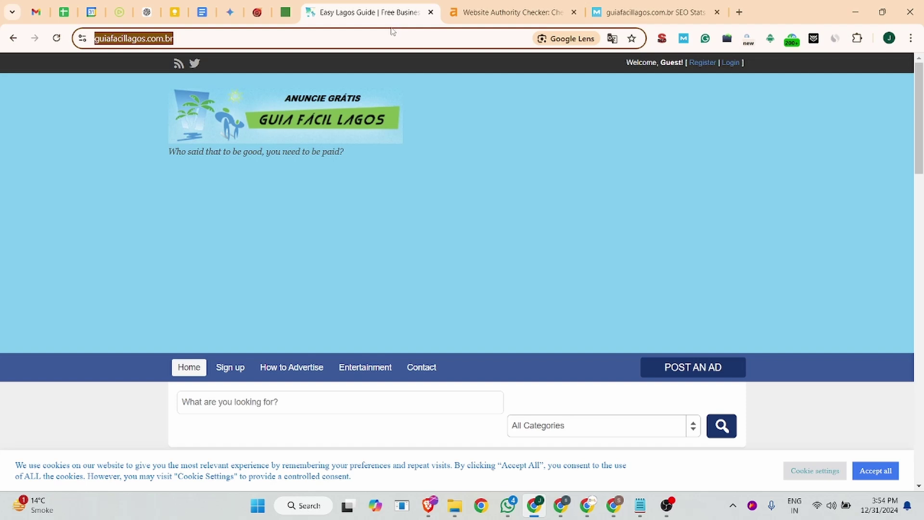
click(476, 14)
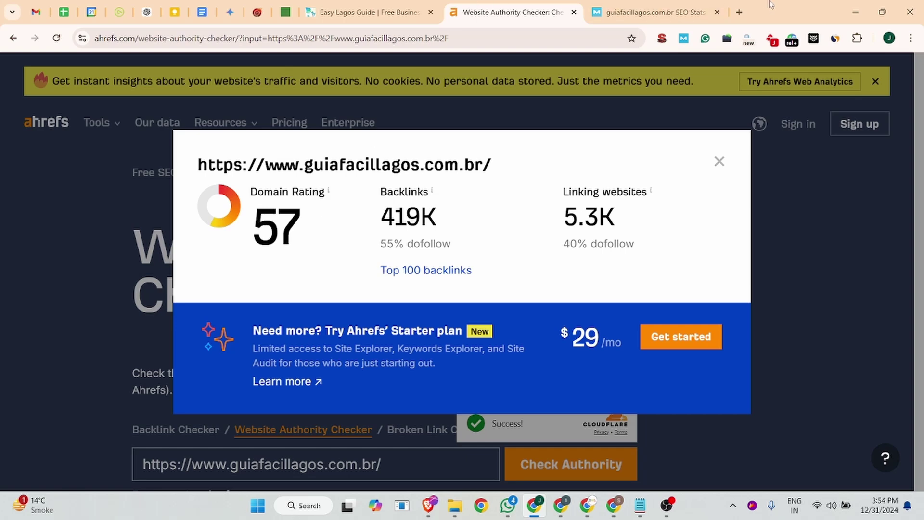
click(636, 5)
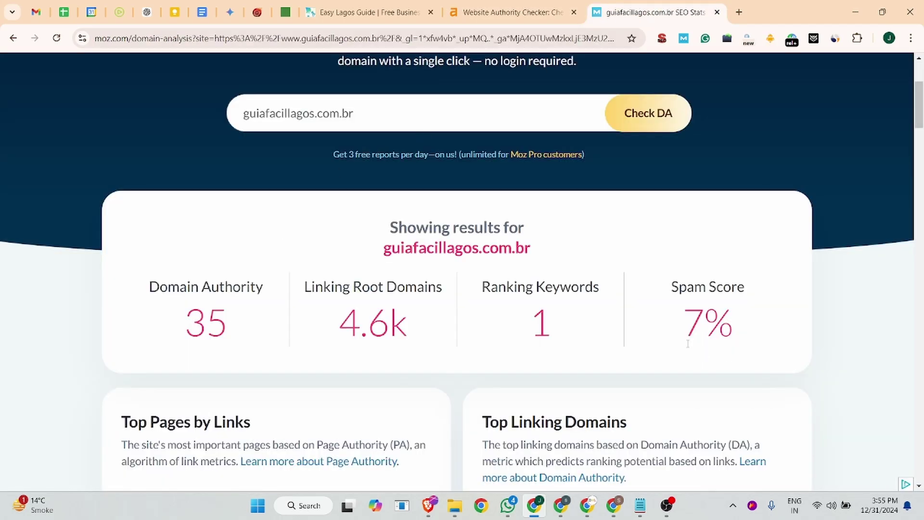
drag(686, 319, 696, 320)
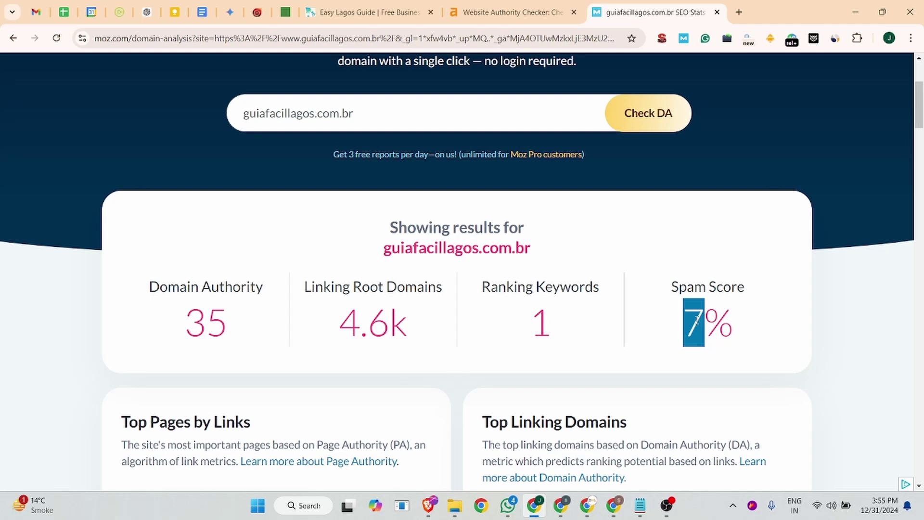
Step: Return to the Guia Facil Lagos homepage and review its traffic overview
click(379, 4)
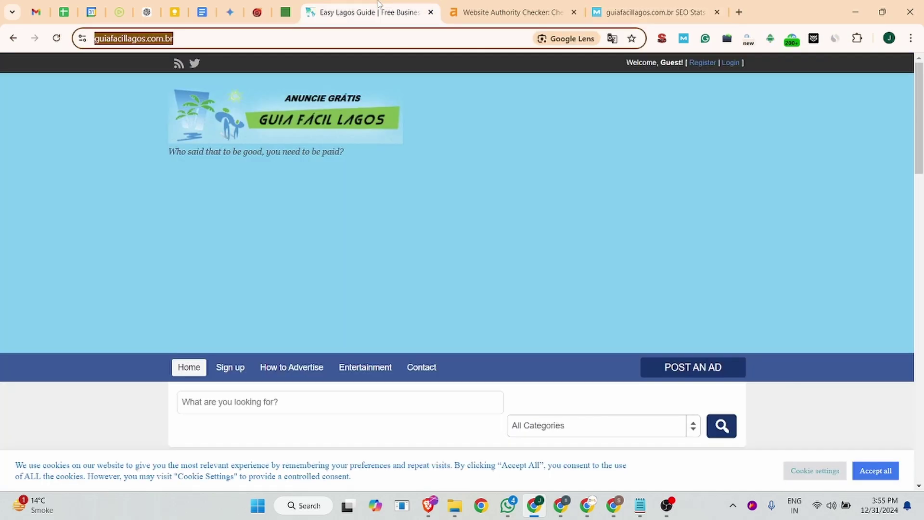
click(836, 38)
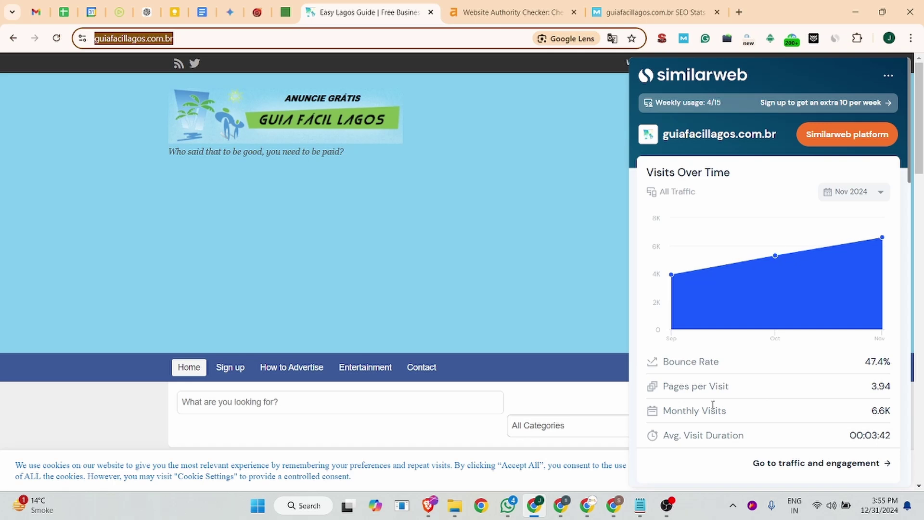
scroll(823, 385, down, 6)
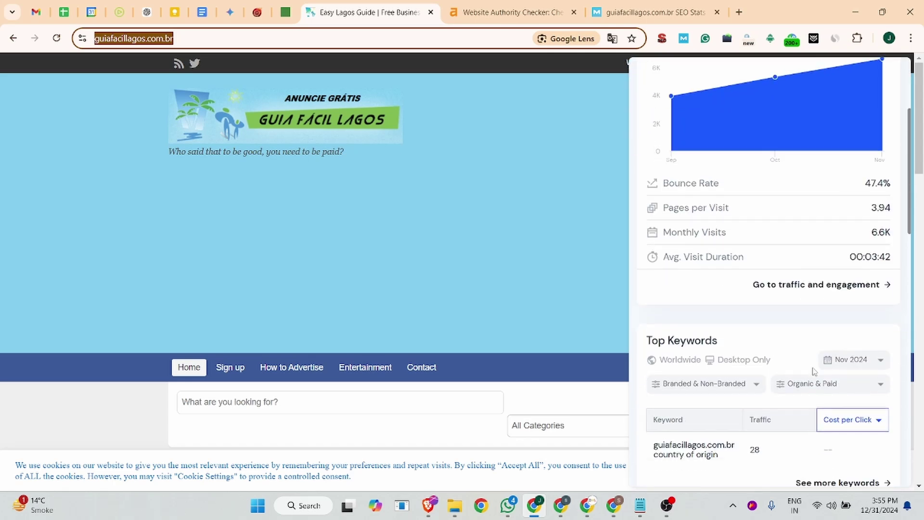
scroll(757, 321, down, 15)
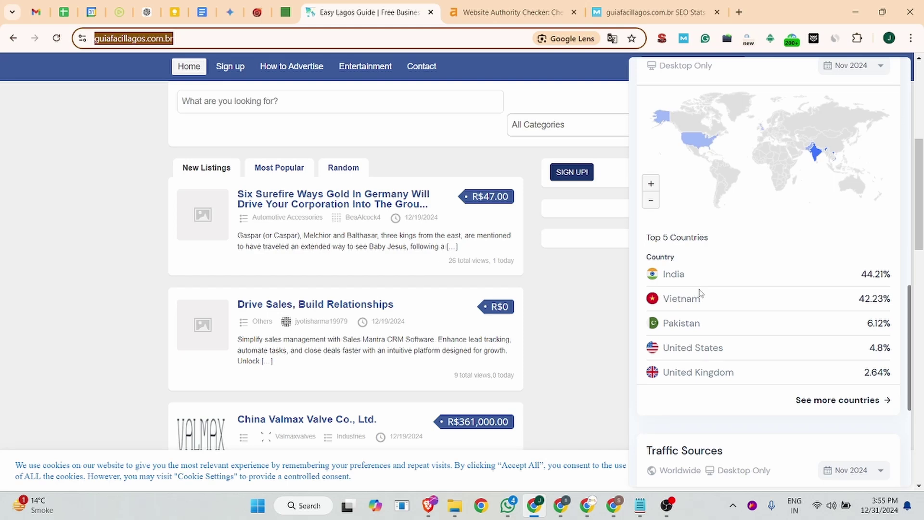
scroll(458, 301, up, 6)
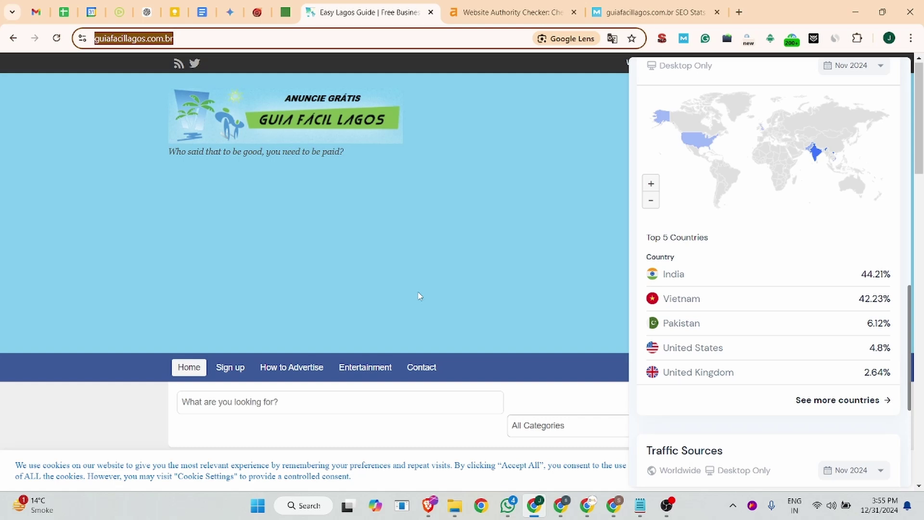
click(230, 253)
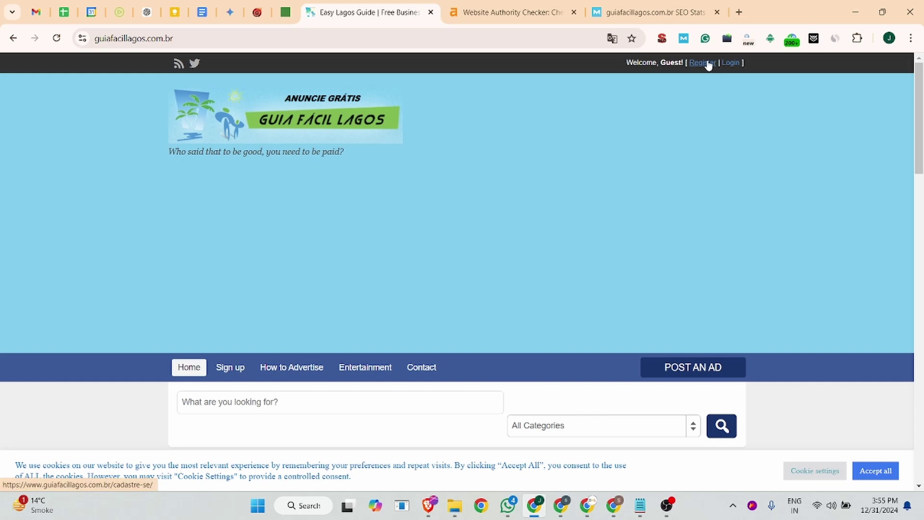
Step: Open the registration page and autofill the saved username and e-mail
click(706, 63)
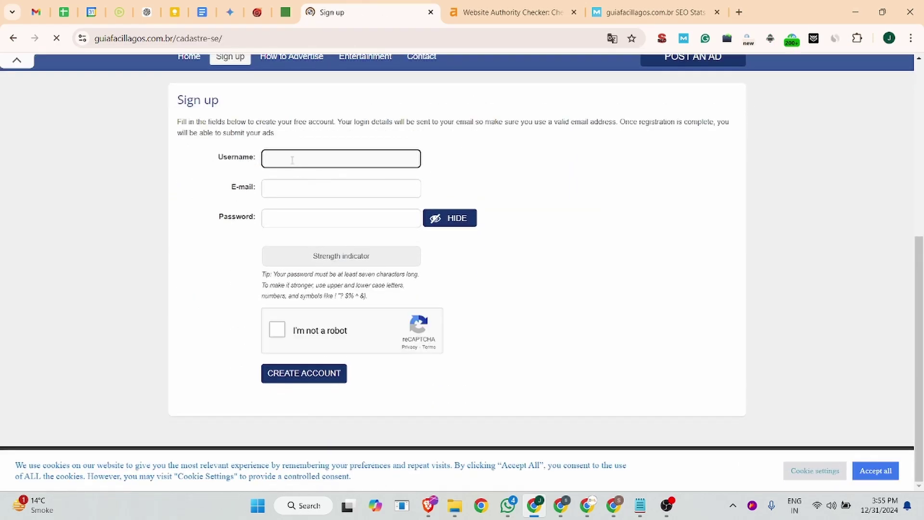
click(292, 159)
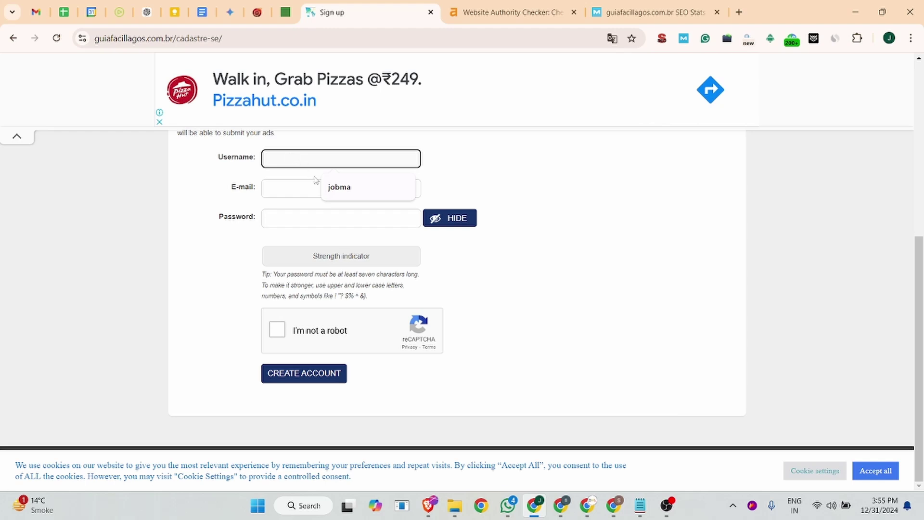
click(340, 186)
click(302, 155)
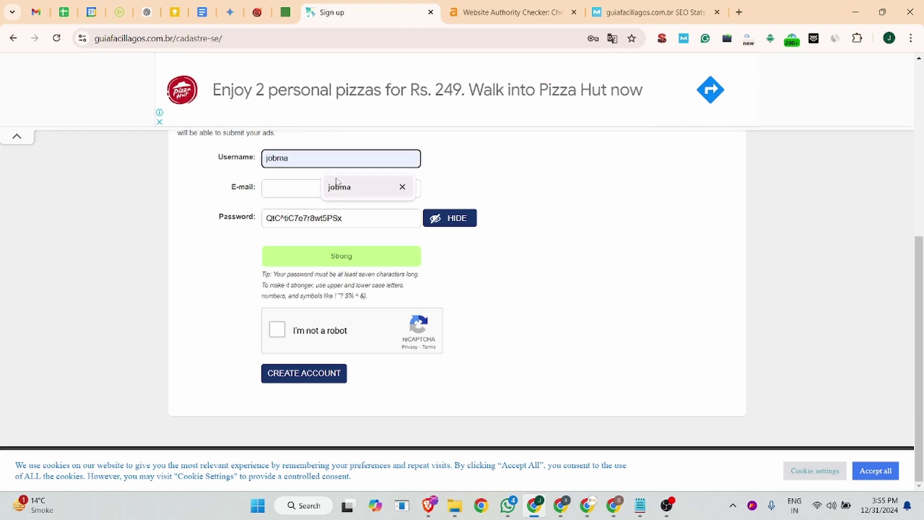
click(289, 188)
click(337, 215)
click(302, 222)
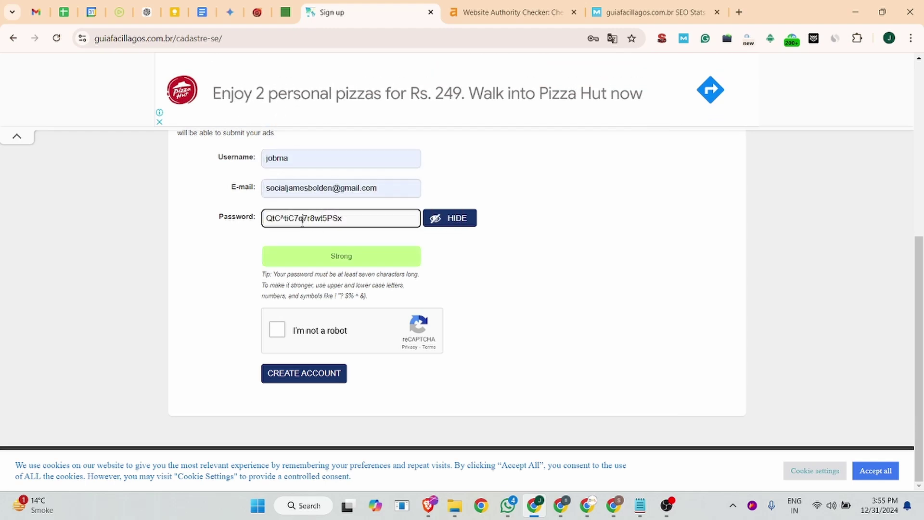
Step: Replace the suggested password with a new account password and pass the 'I'm not a robot' check
key(ctrl+a)
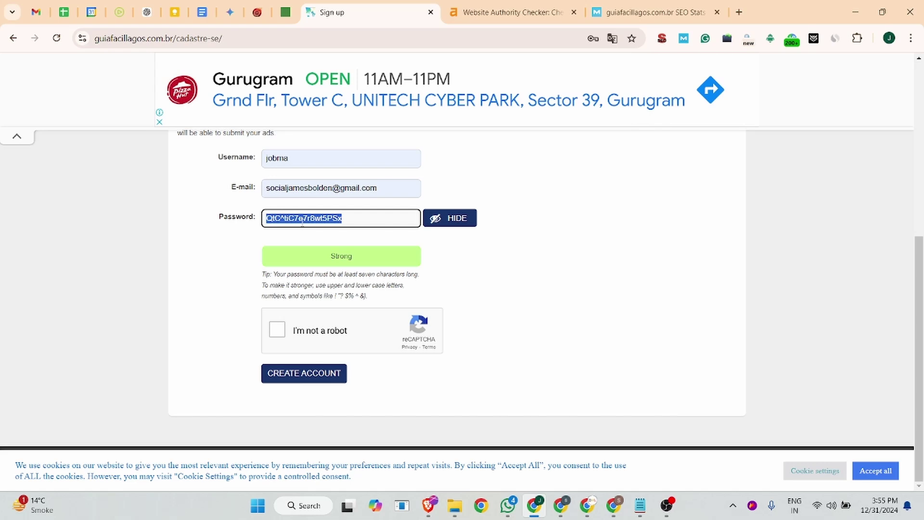
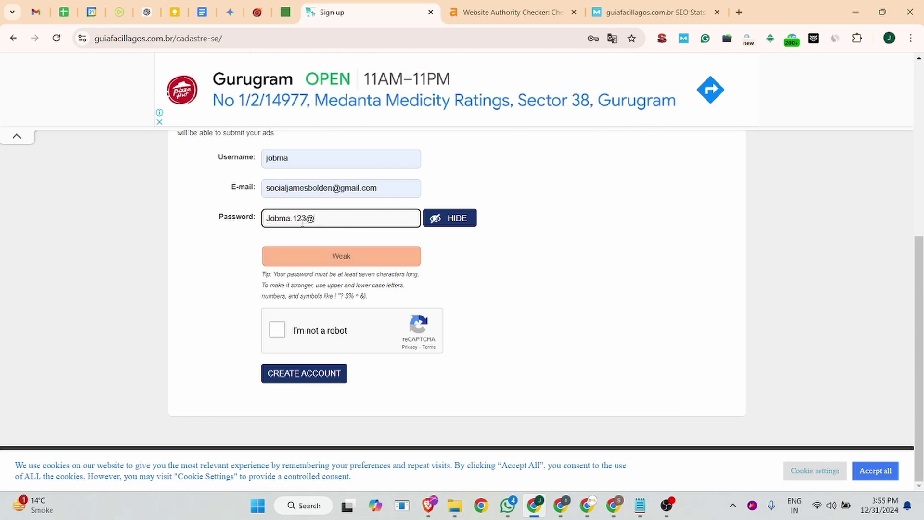
click(278, 330)
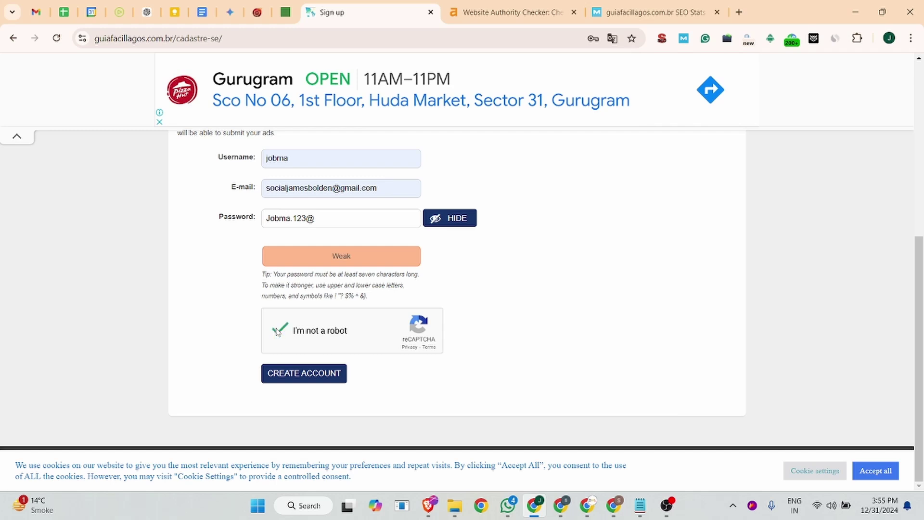
Step: Create the account and save the site login in the browser
click(298, 376)
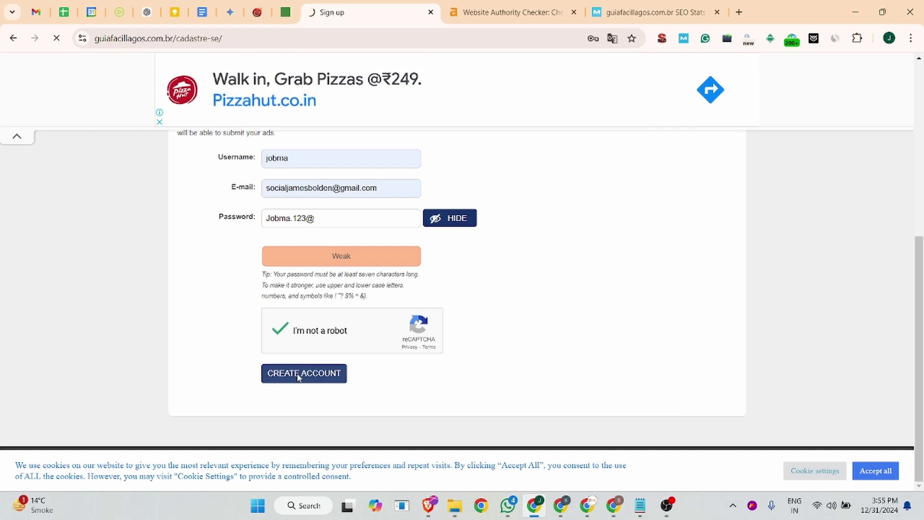
scroll(377, 271, down, 5)
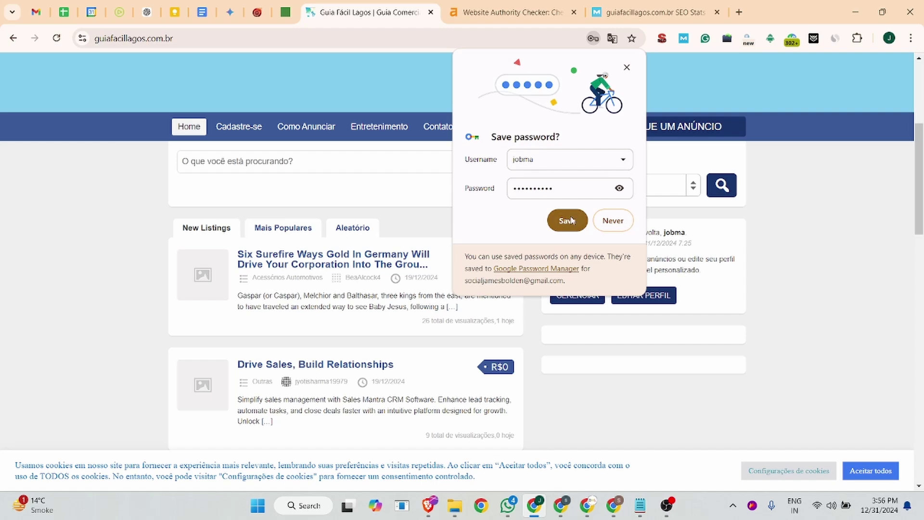
click(568, 221)
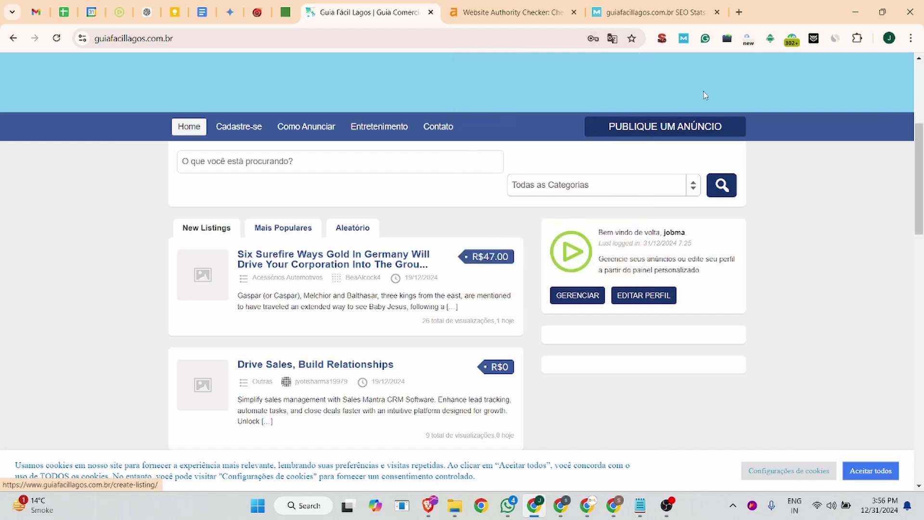
scroll(635, 86, up, 5)
Step: Translate the site into English and open the profile editing page
click(612, 39)
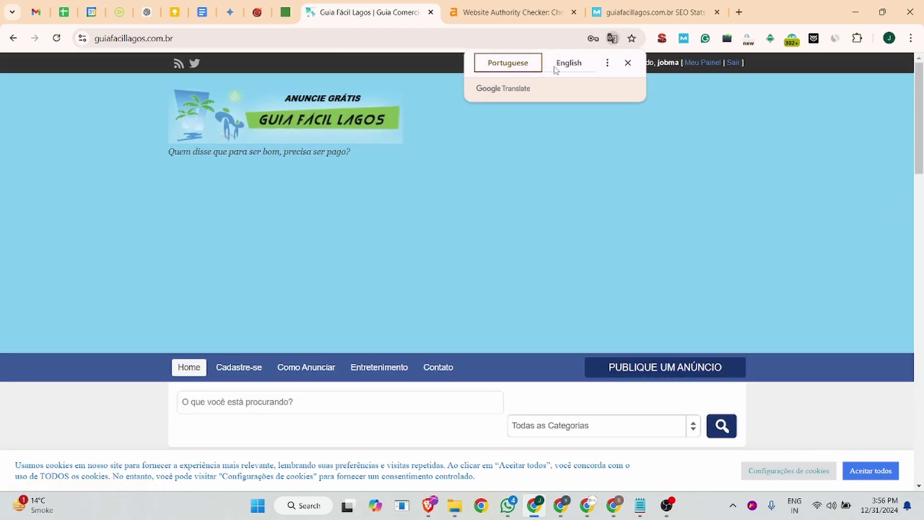
click(564, 63)
scroll(626, 217, down, 5)
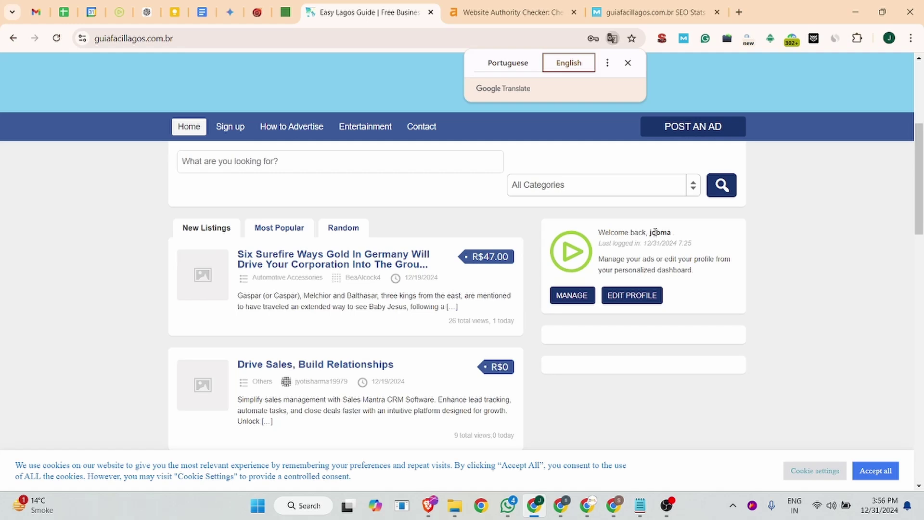
click(625, 296)
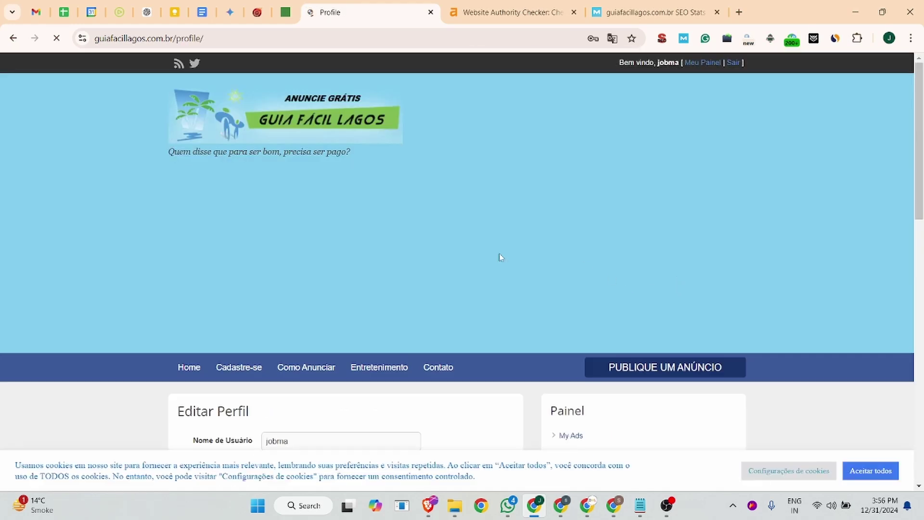
scroll(233, 240, down, 2)
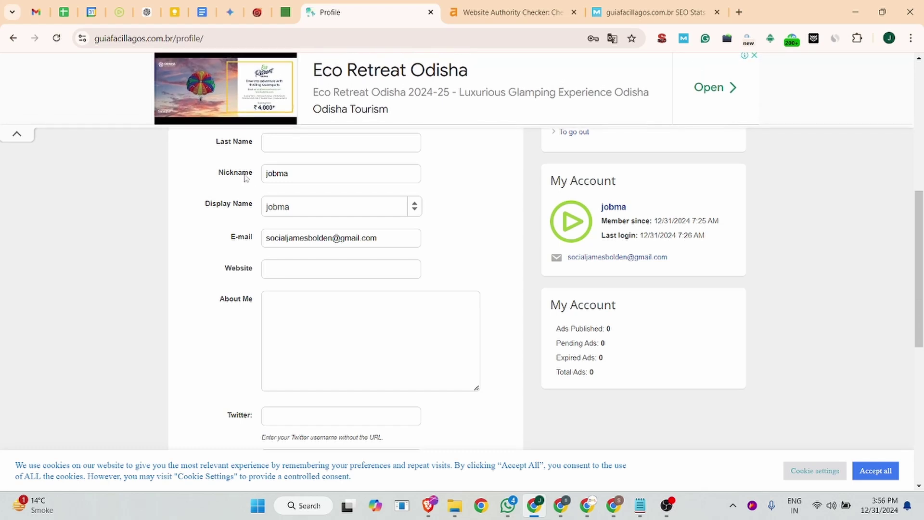
click(16, 137)
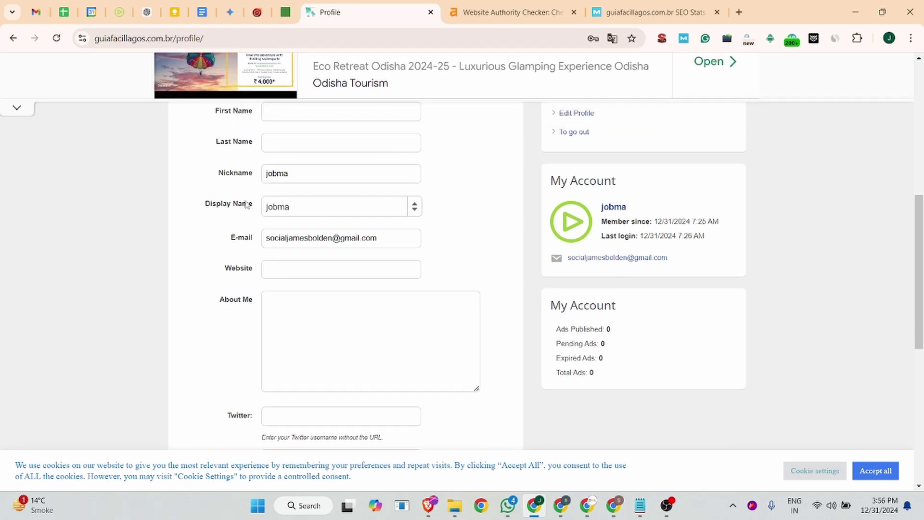
Step: Set First Name to Jobma and Last Name to Interviewing, keeping jobma as display name
click(292, 112)
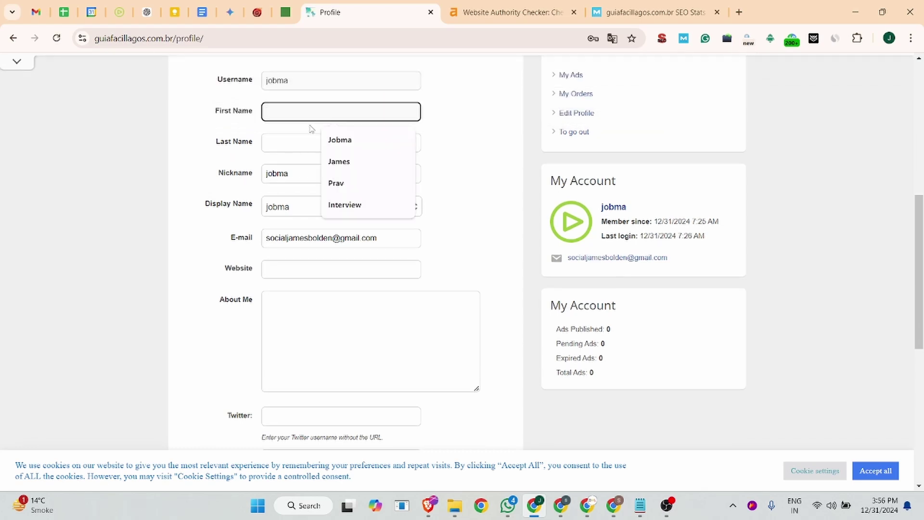
click(339, 141)
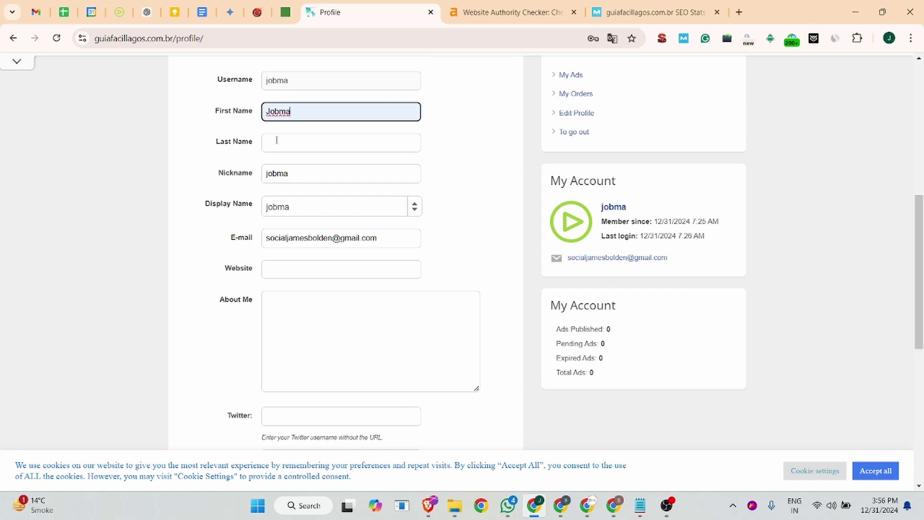
click(313, 208)
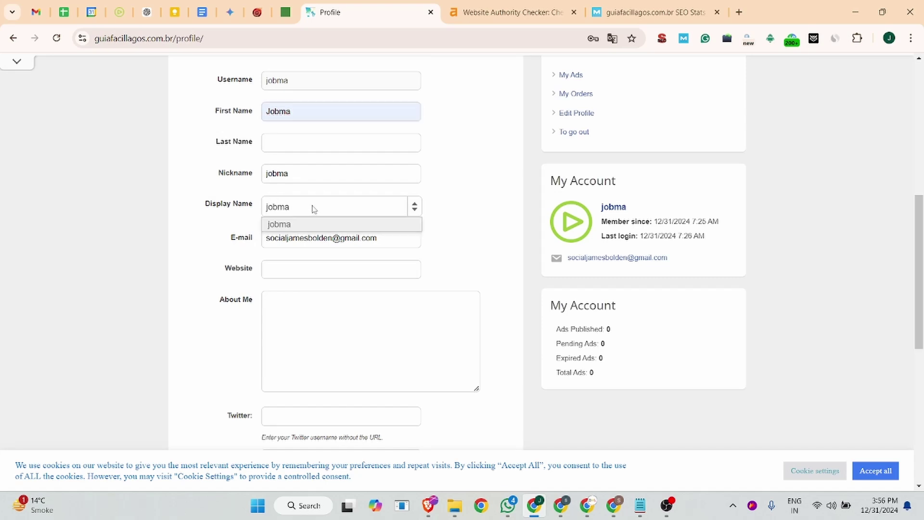
click(288, 146)
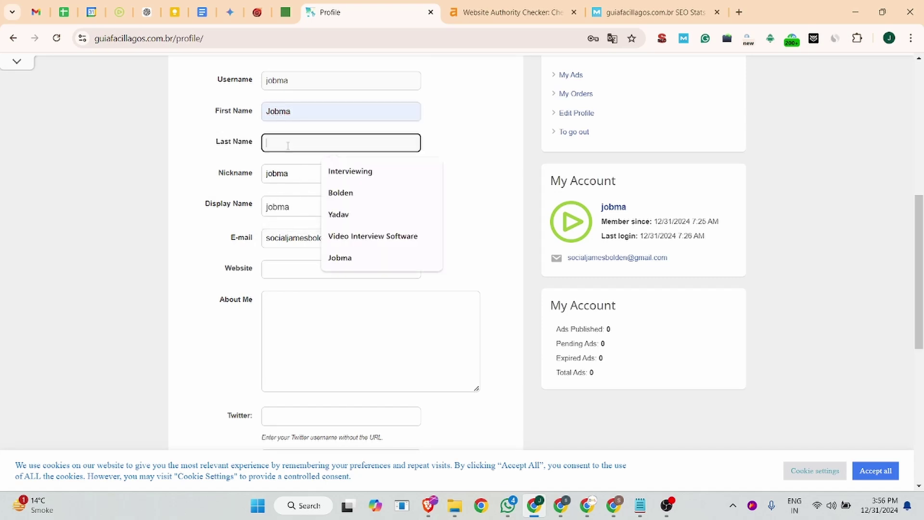
click(354, 172)
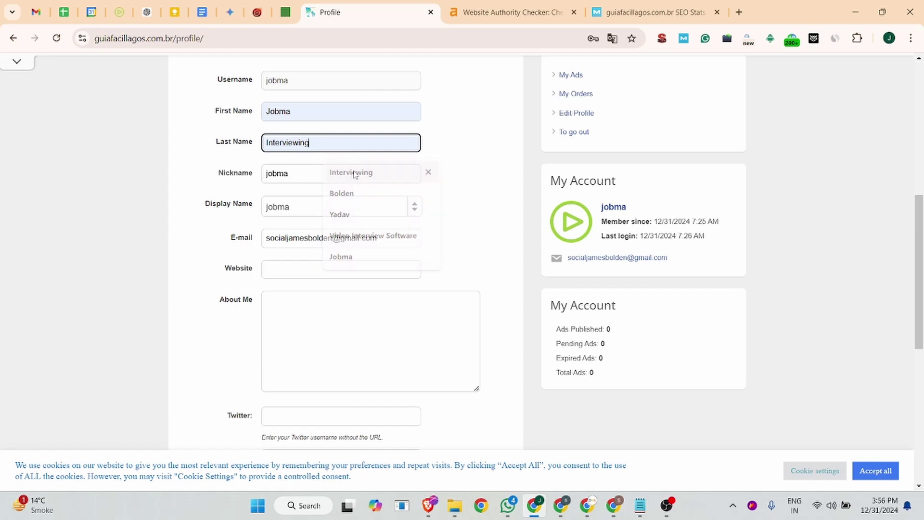
click(299, 211)
click(201, 222)
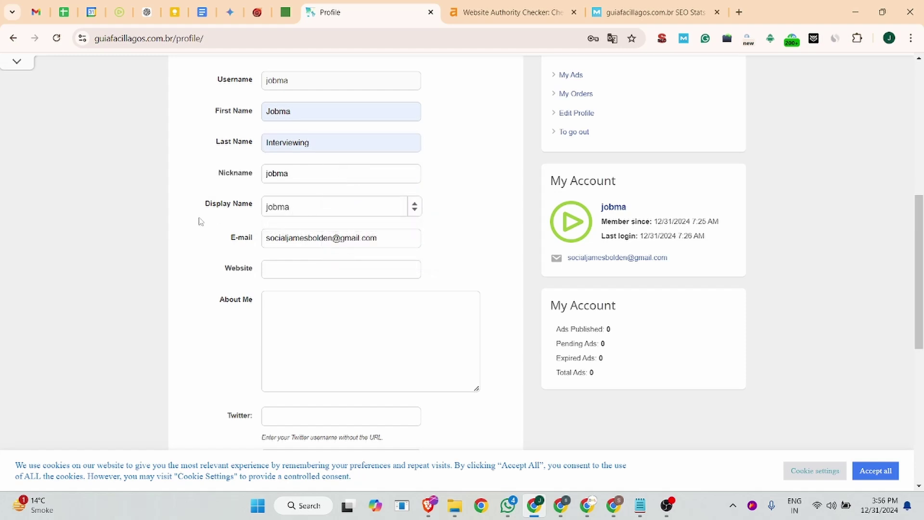
scroll(314, 206, down, 3)
click(279, 143)
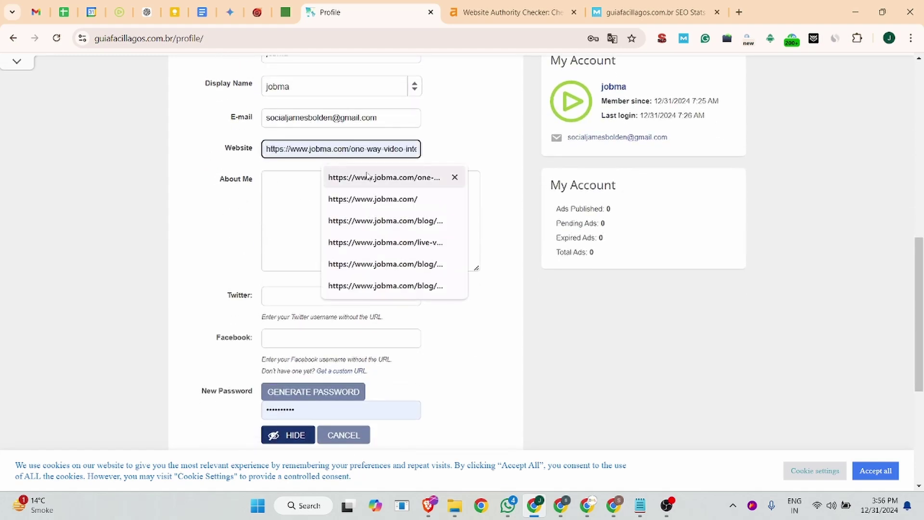
click(371, 199)
click(284, 191)
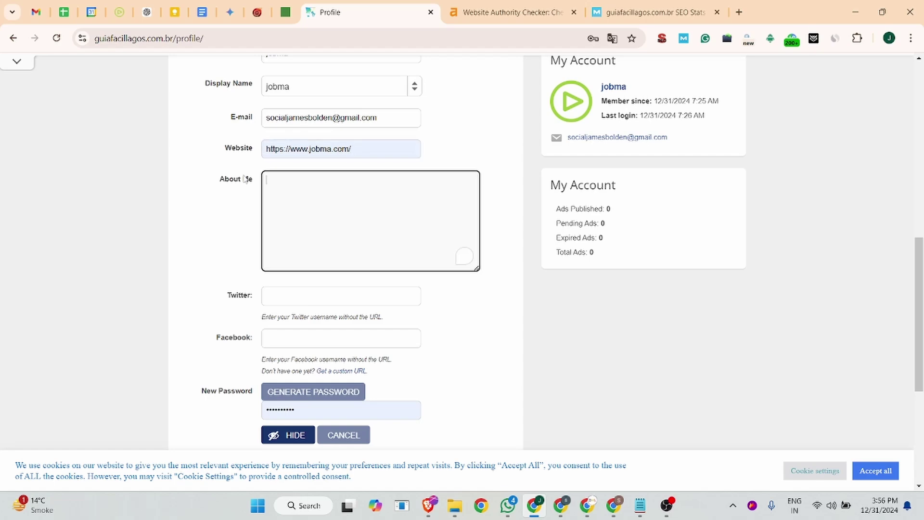
click(202, 12)
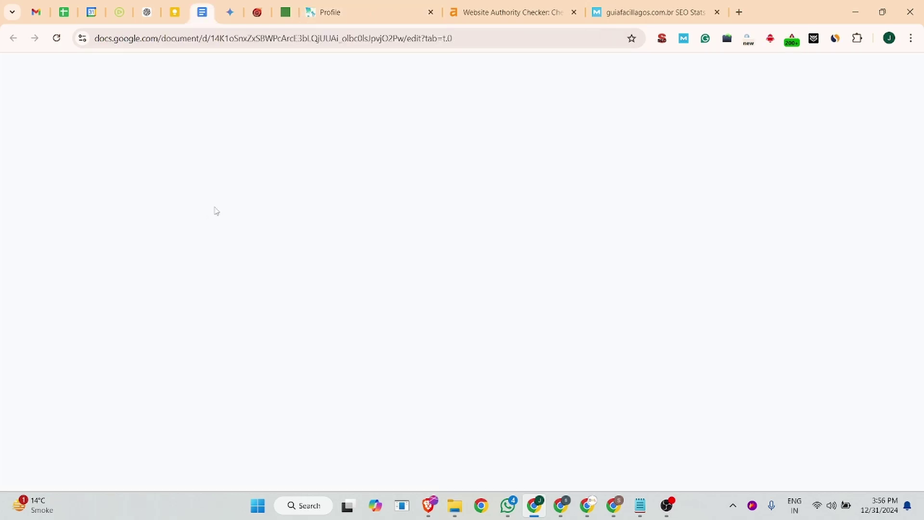
Step: Select the first Jobma paragraph under About in the Business Listing doc, then return to the profile
scroll(370, 241, down, 4)
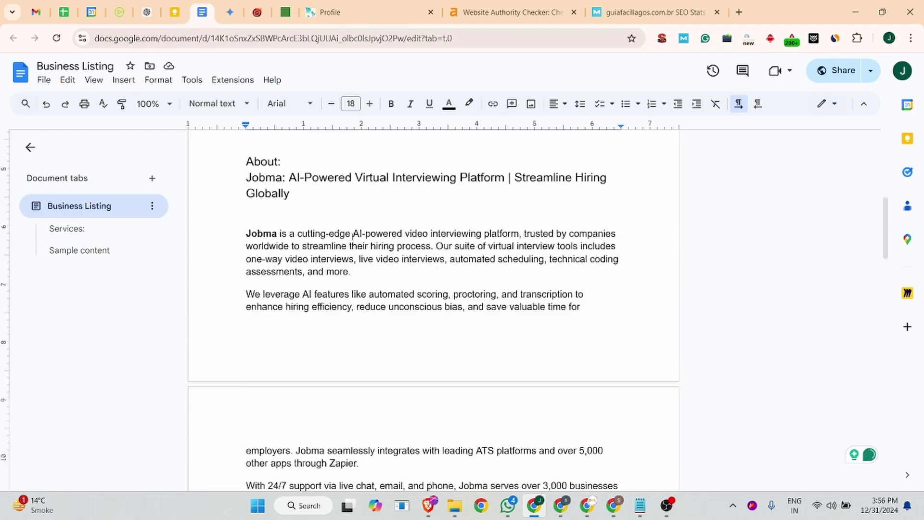
click(371, 240)
triple_click(332, 239)
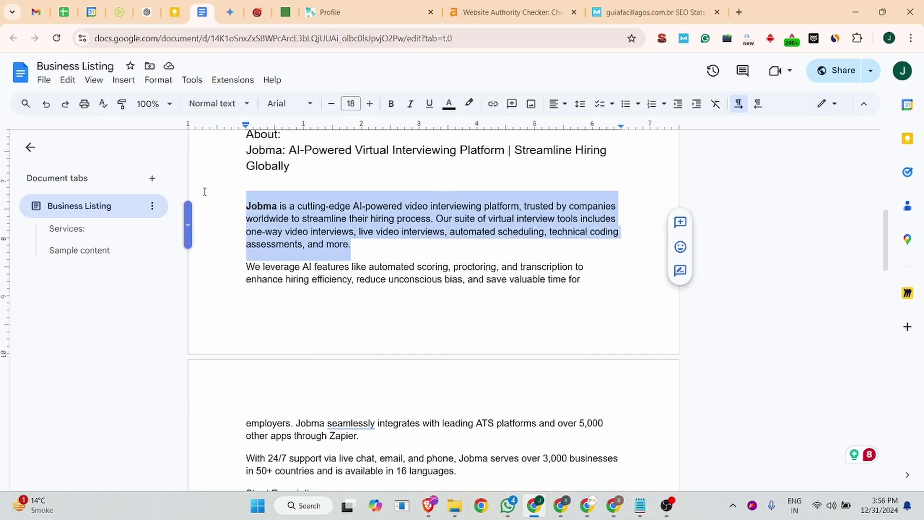
click(330, 12)
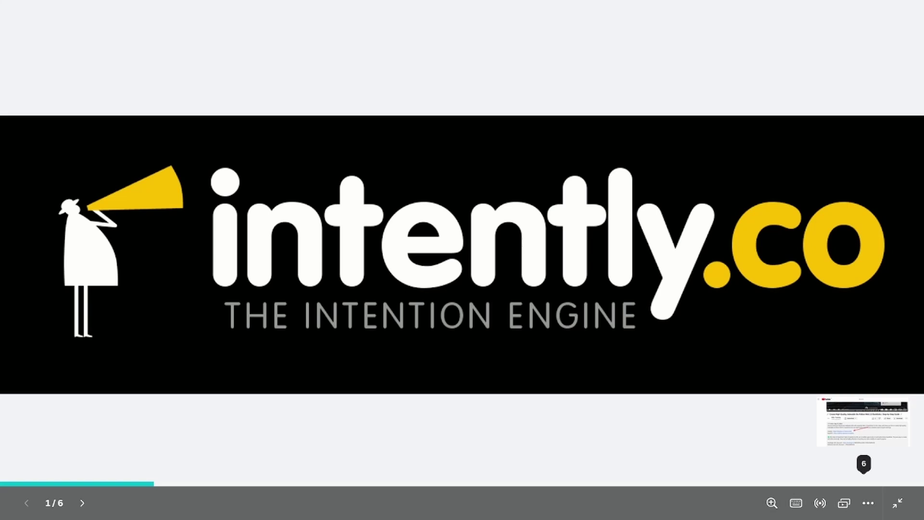
Step: Advance through the web developers, link table, articles and Agency slides to the final YouTube slide
key(Right)
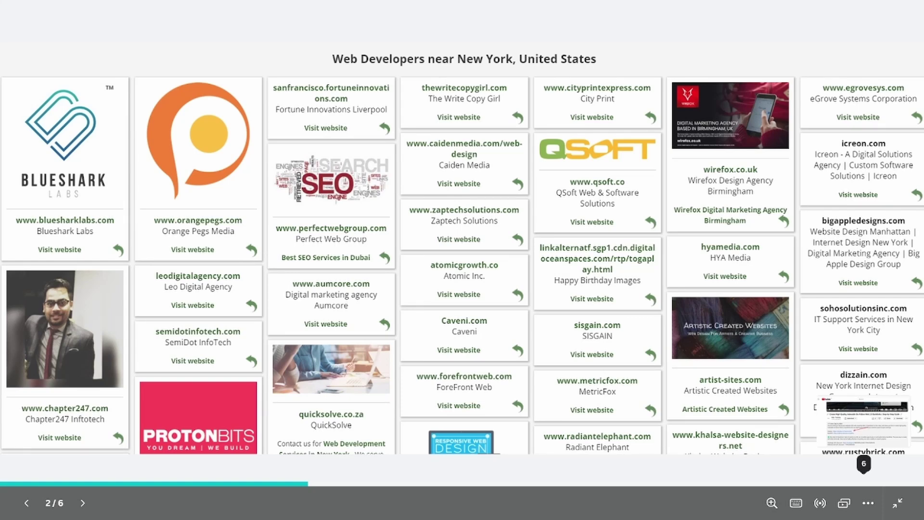
key(Right)
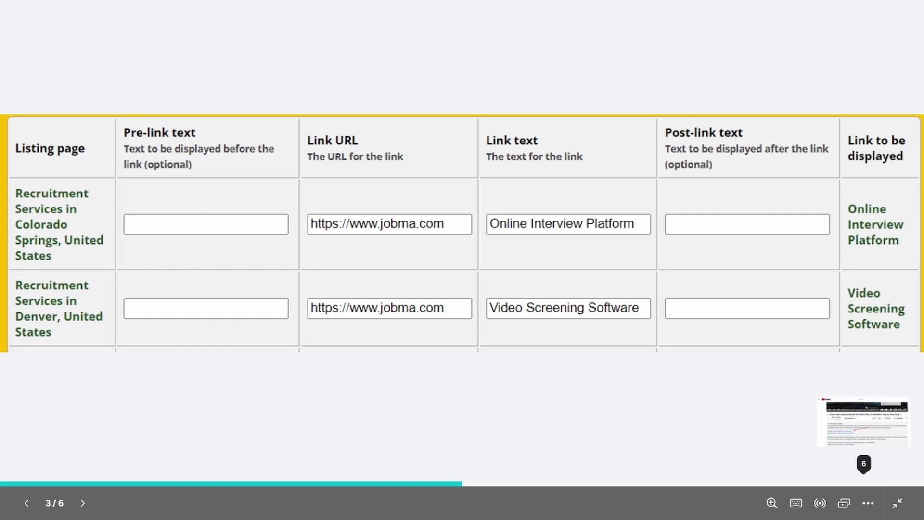
key(Right)
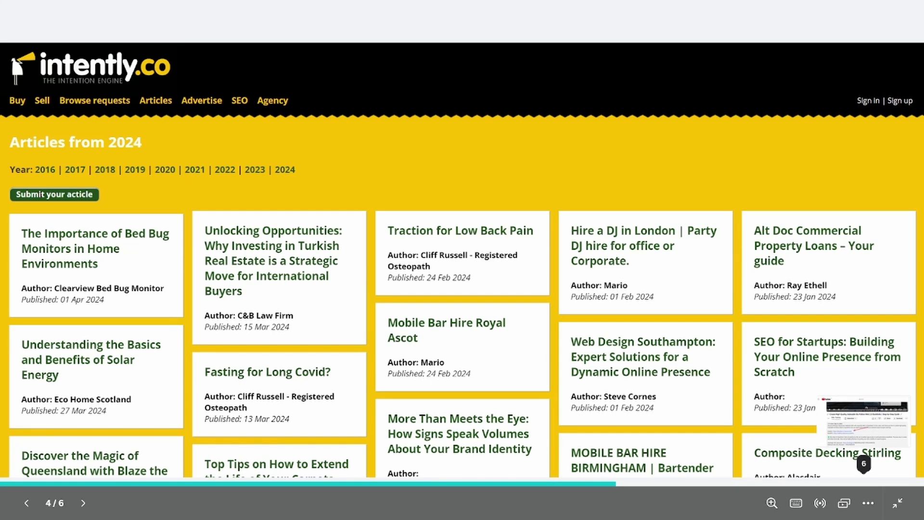
key(Right)
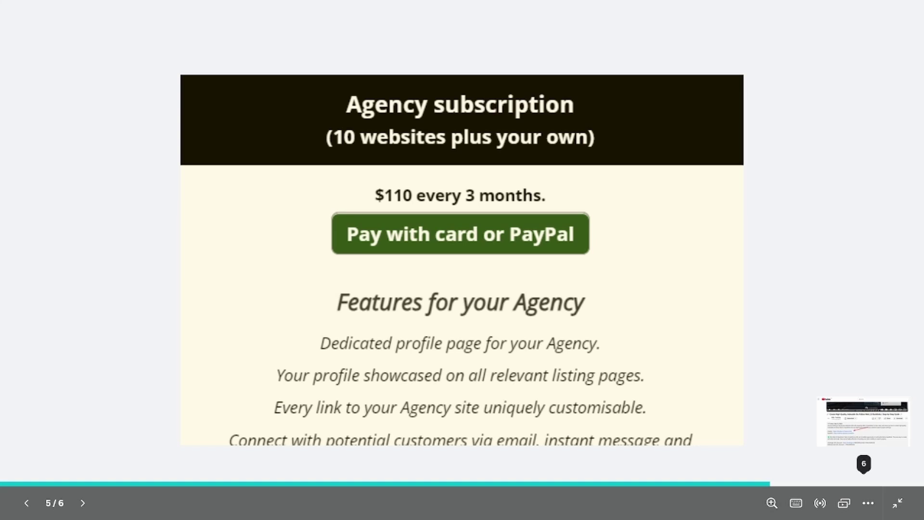
key(Right)
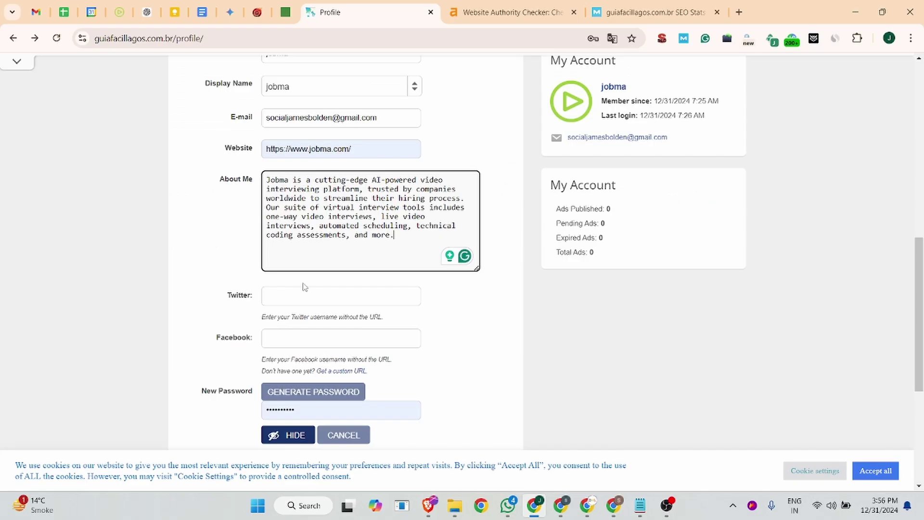
Step: Copy the Twitter username jobmainterview from the Business Listing doc into the Twitter field
click(304, 294)
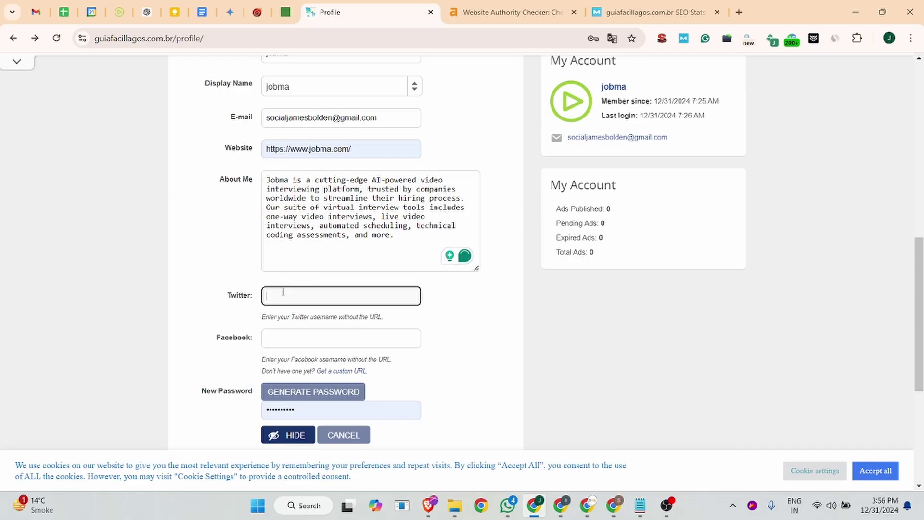
click(203, 12)
scroll(341, 257, down, 8)
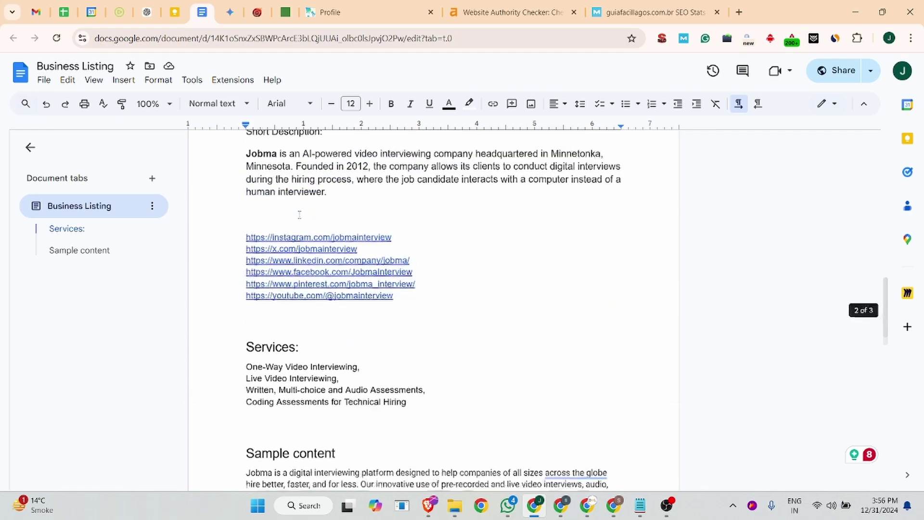
drag(361, 254, 298, 252)
key(ctrl+c)
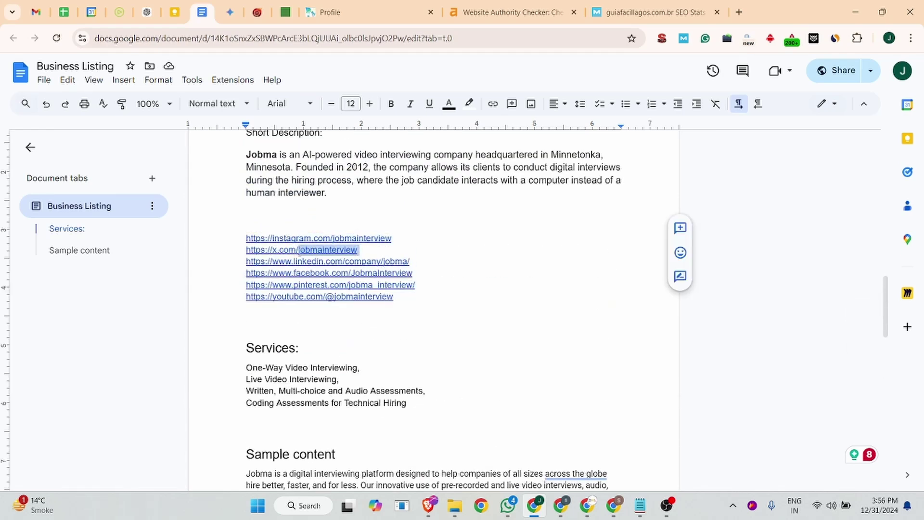
click(345, 15)
key(ctrl+v)
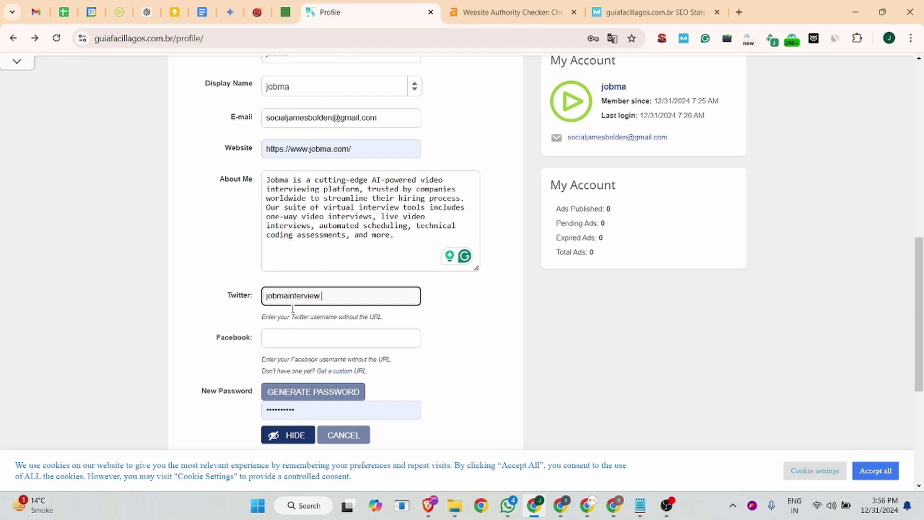
Step: Copy the Facebook username from the doc's Facebook link into the Facebook field
click(291, 340)
click(202, 12)
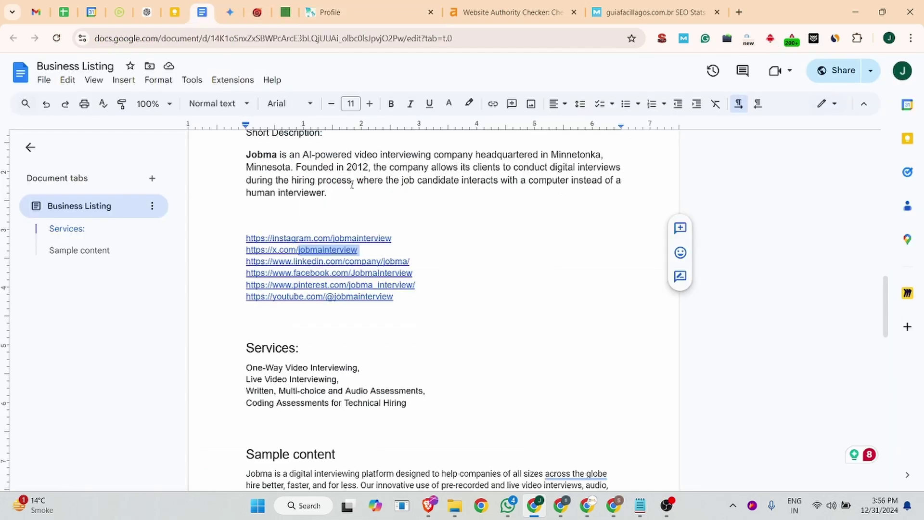
click(351, 272)
drag(351, 272, 415, 269)
key(ctrl+c)
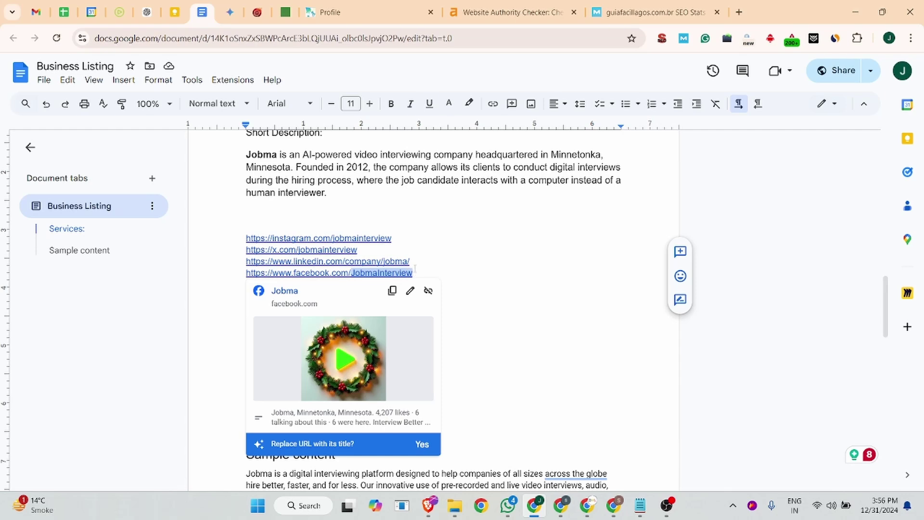
click(358, 5)
key(ctrl+v)
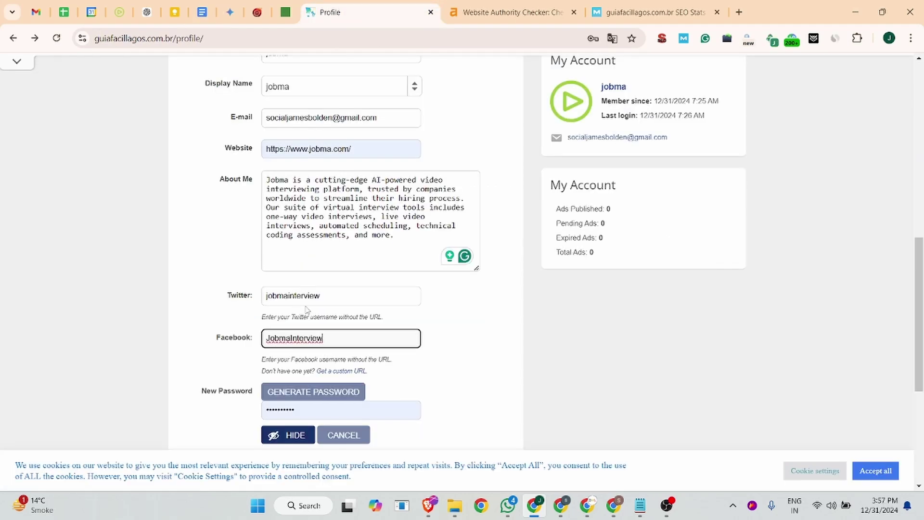
Step: Clear the new password field and dismiss the saved-password suggestions
scroll(309, 311, down, 3)
scroll(268, 221, up, 5)
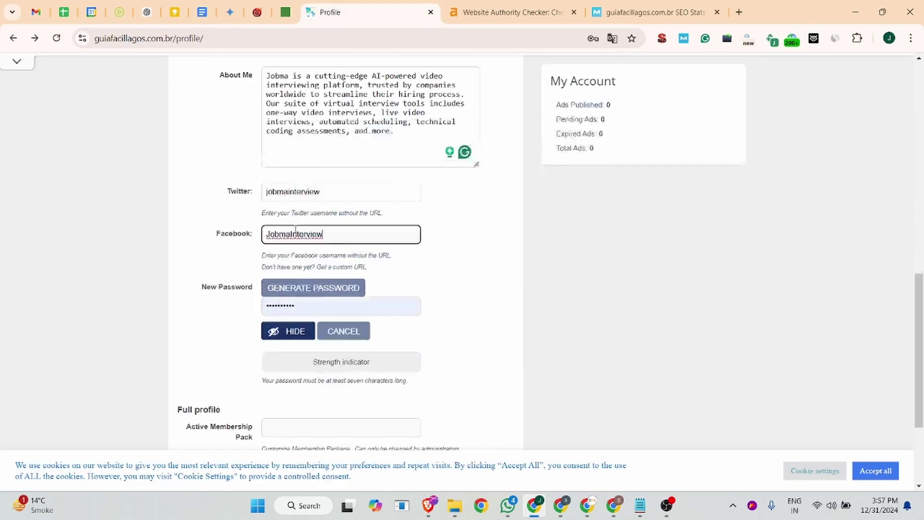
scroll(464, 182, up, 3)
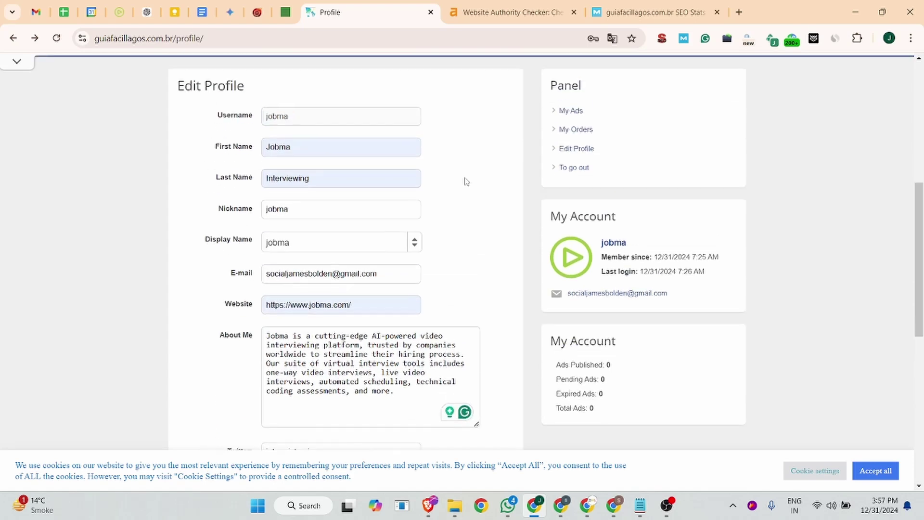
scroll(466, 182, down, 9)
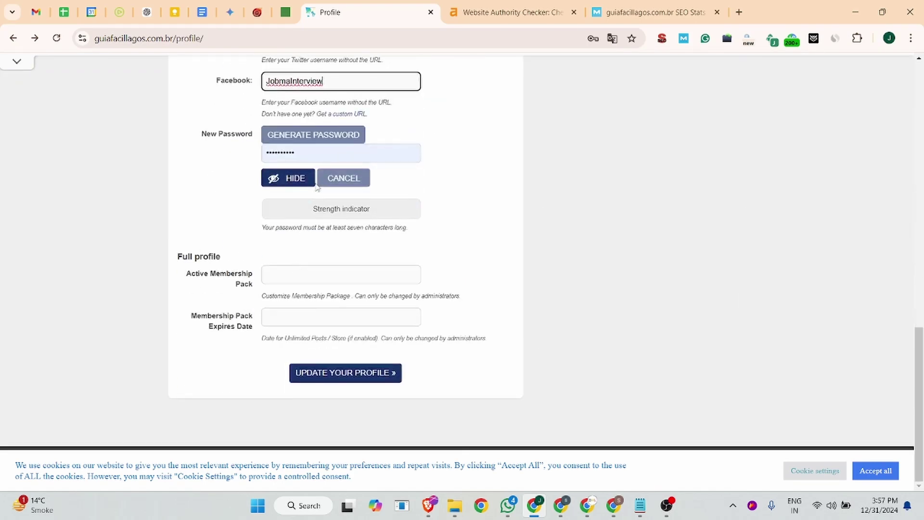
double_click(317, 154)
key(BackSpace)
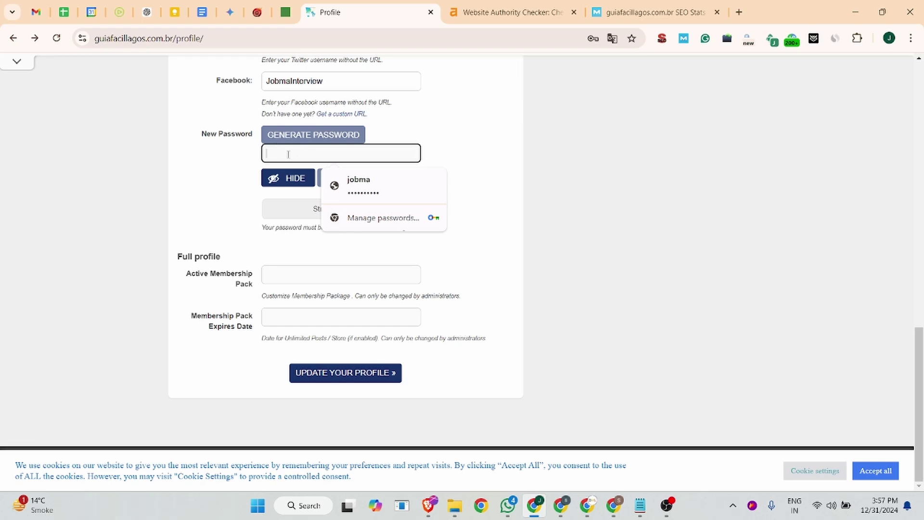
click(205, 205)
Step: Save the profile, open the public Jobma author page and copy its address
click(340, 375)
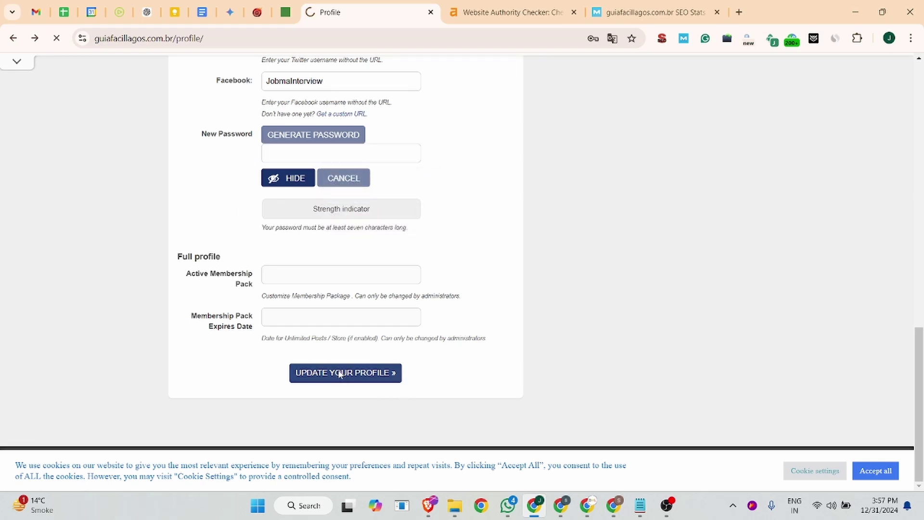
scroll(245, 255, down, 5)
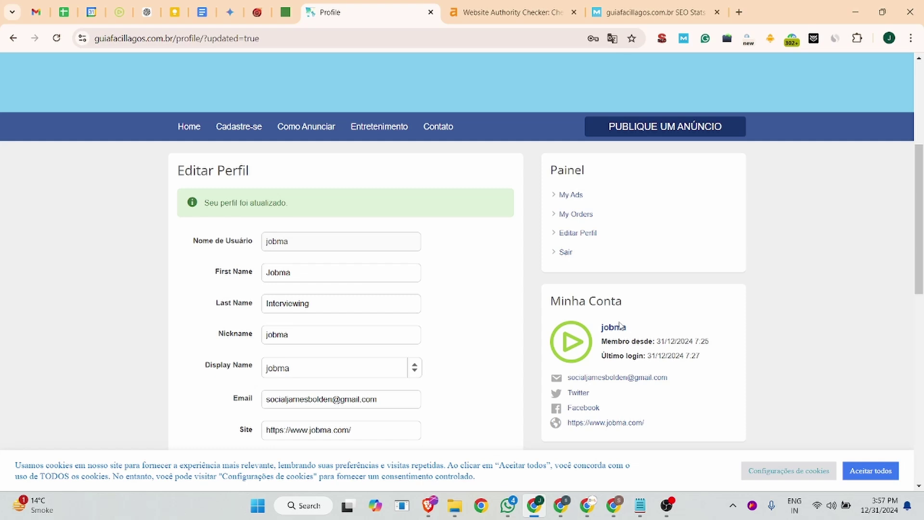
click(615, 328)
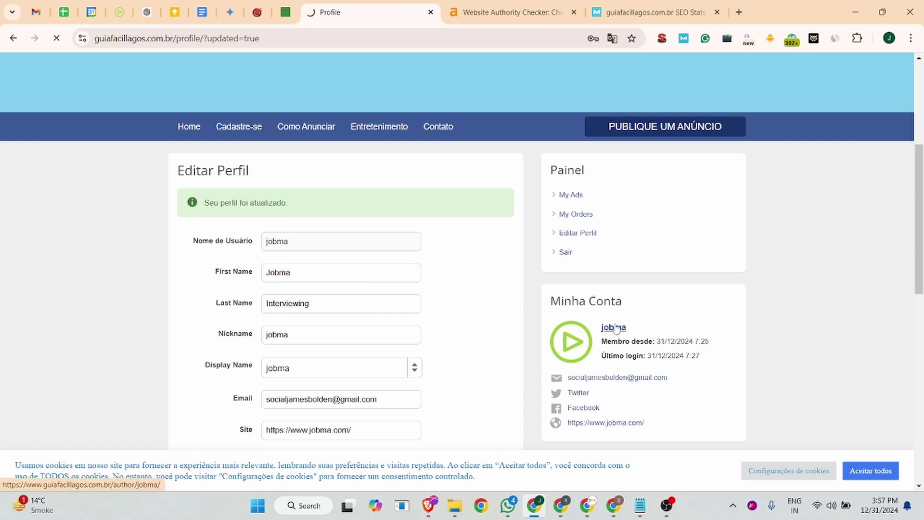
click(240, 37)
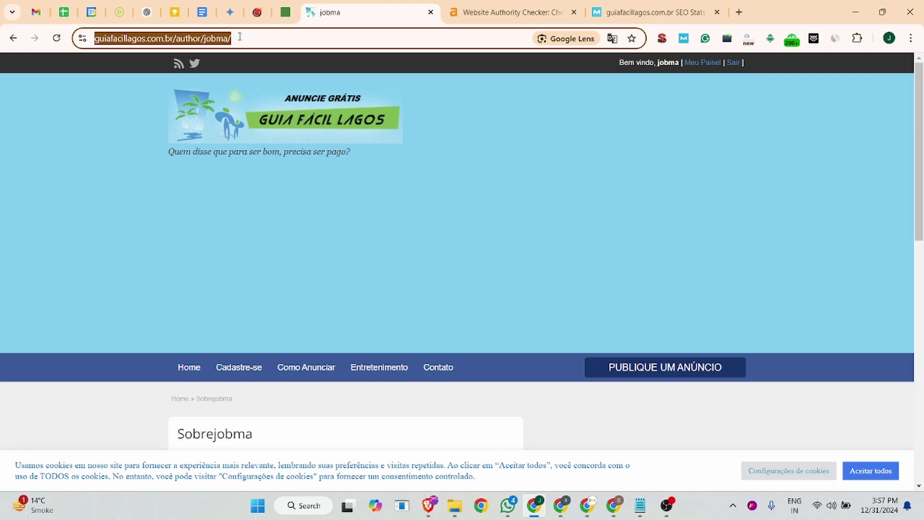
key(ctrl+c)
Step: Load the /author/jobma/ page in an Incognito window and review its profile card and jobma.com link
key(ctrl+shift+n)
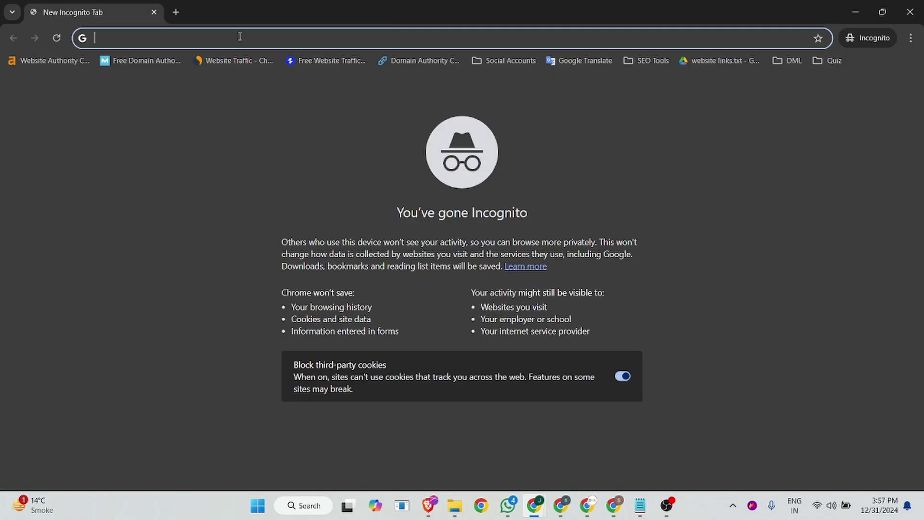
key(ctrl+v)
key(Return)
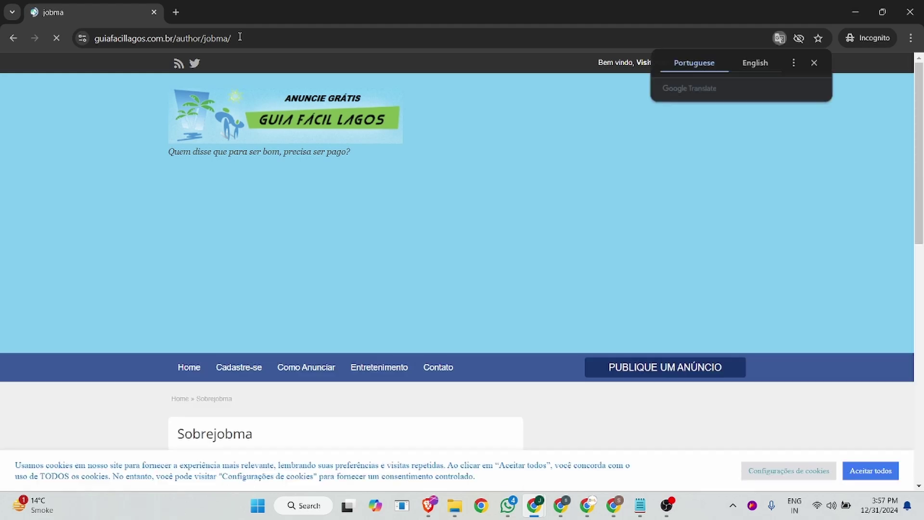
scroll(257, 195, down, 5)
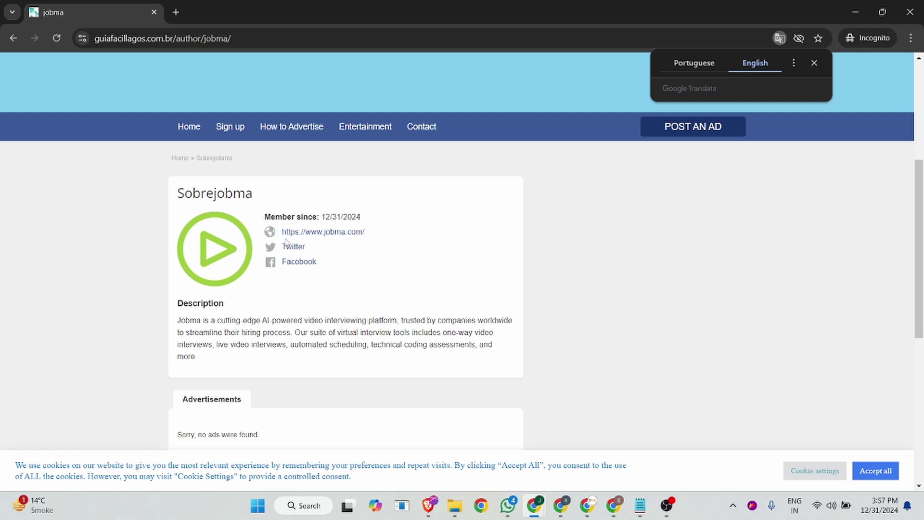
scroll(299, 192, down, 5)
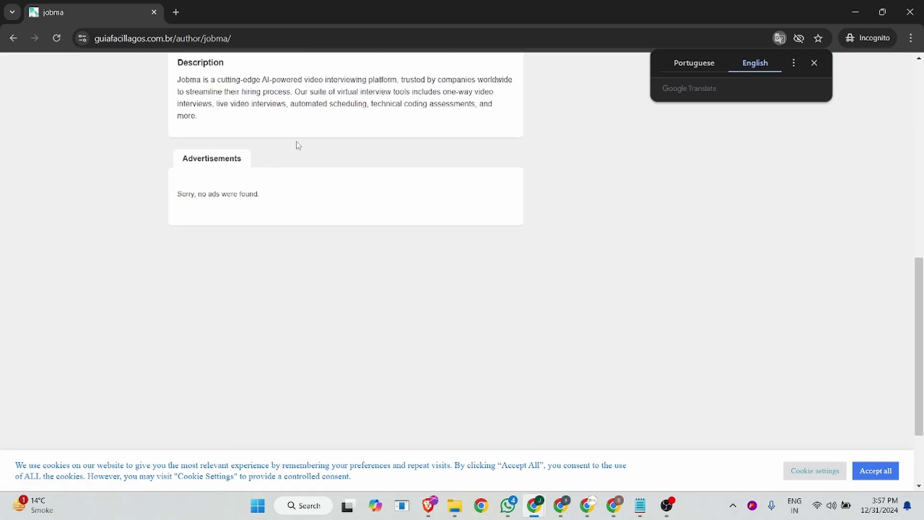
scroll(310, 227, up, 6)
right_click(311, 294)
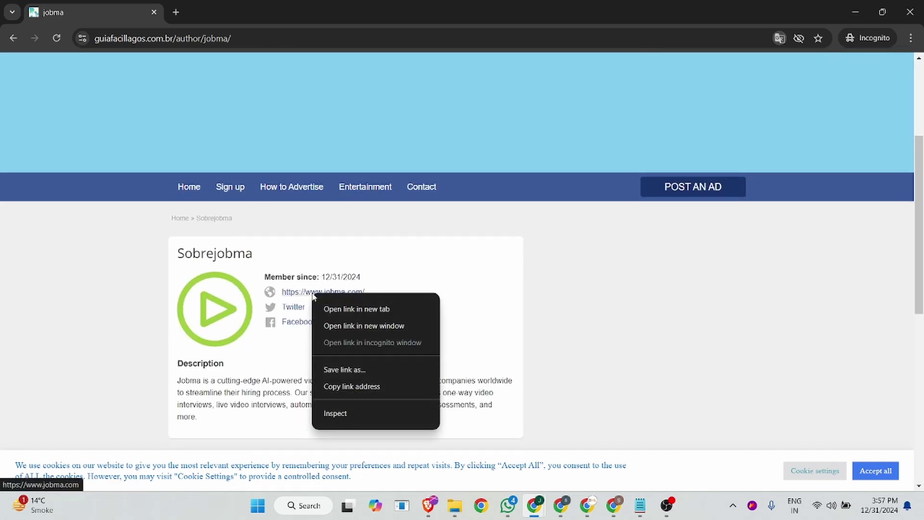
click(333, 414)
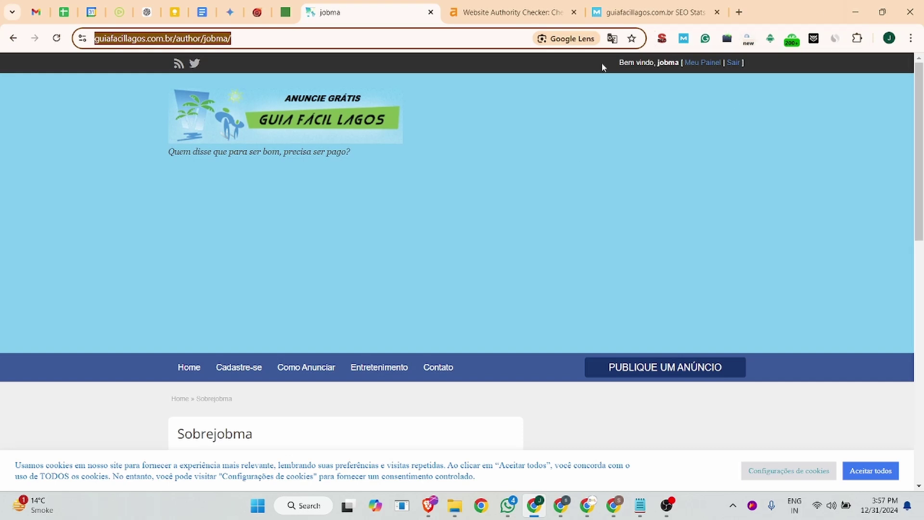
Step: Switch the site to English, close the translation popup, and start a new ad via POST AN AD
click(613, 38)
click(566, 67)
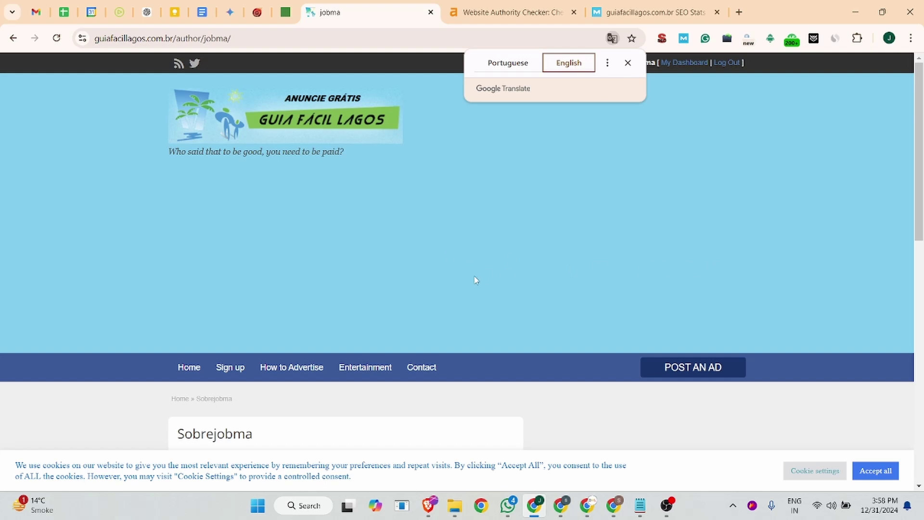
scroll(626, 264, down, 3)
scroll(626, 217, up, 3)
click(628, 62)
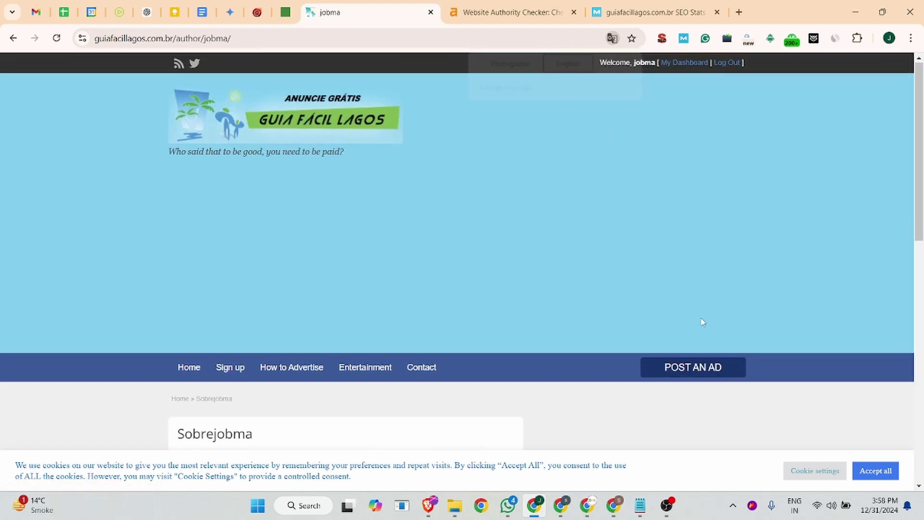
click(698, 369)
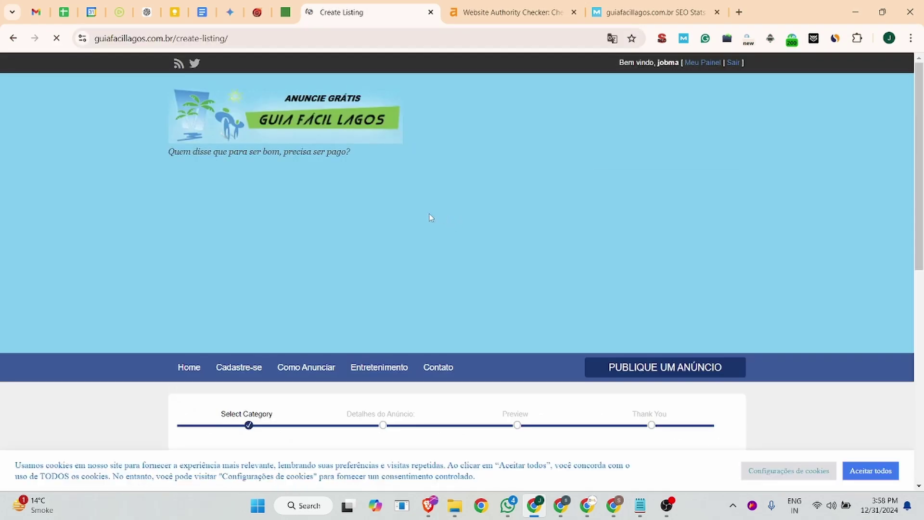
scroll(298, 231, down, 5)
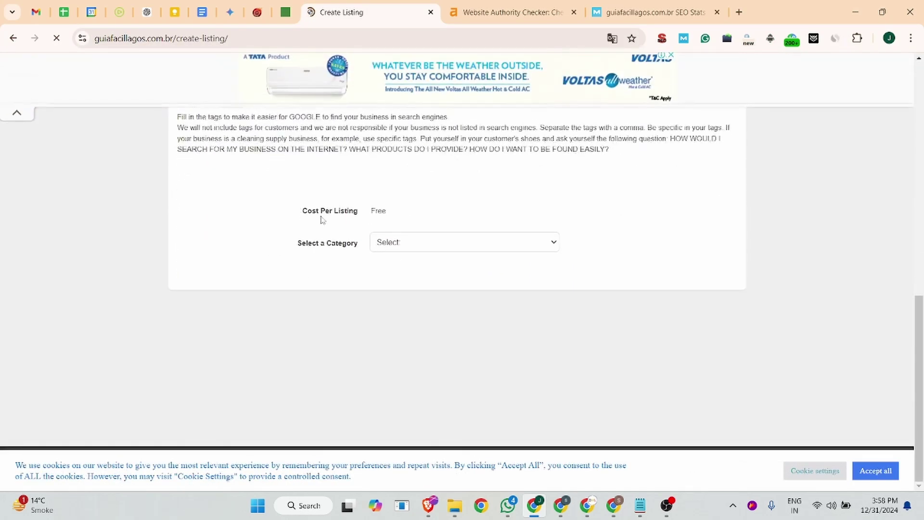
Step: Choose category Nautical Articles with subcategory Others and submit to continue
click(432, 247)
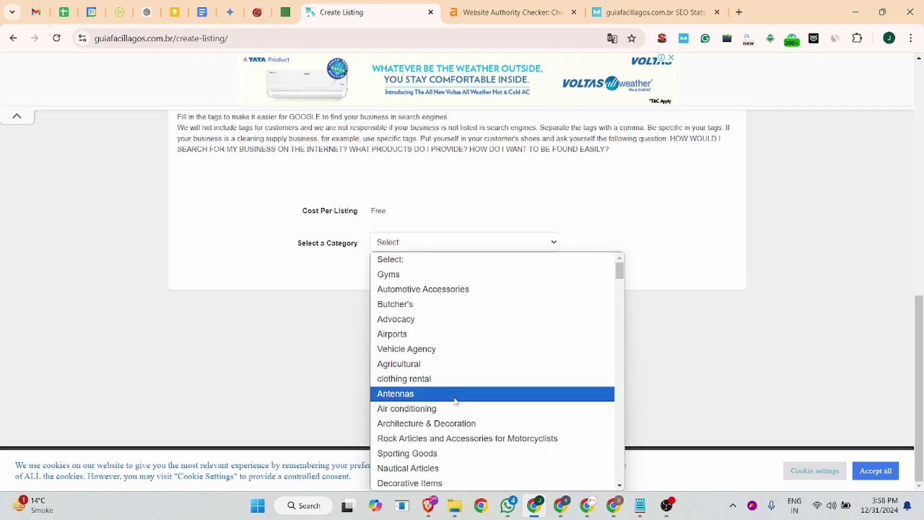
scroll(450, 390, down, 3)
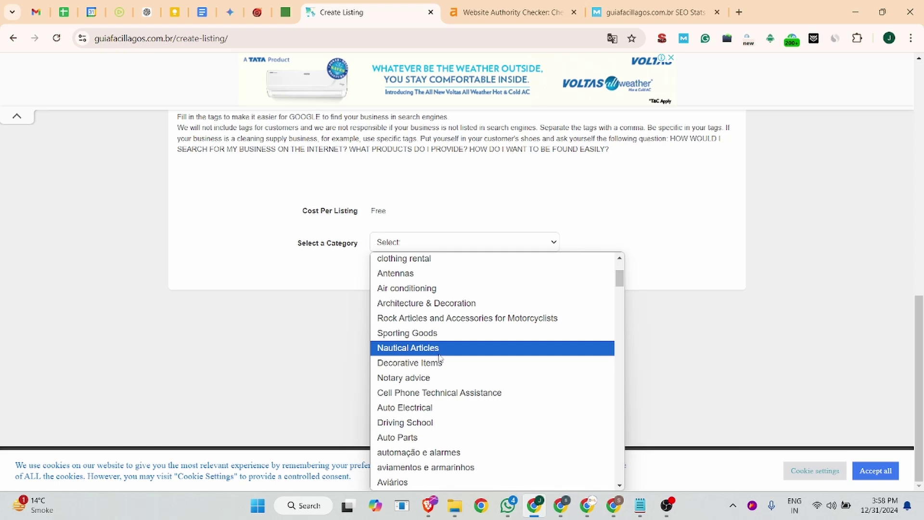
click(433, 348)
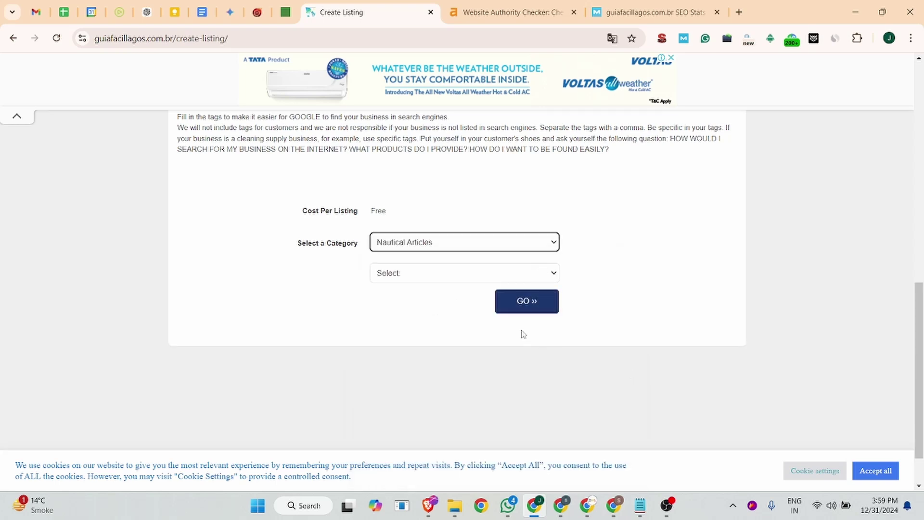
click(452, 277)
click(426, 307)
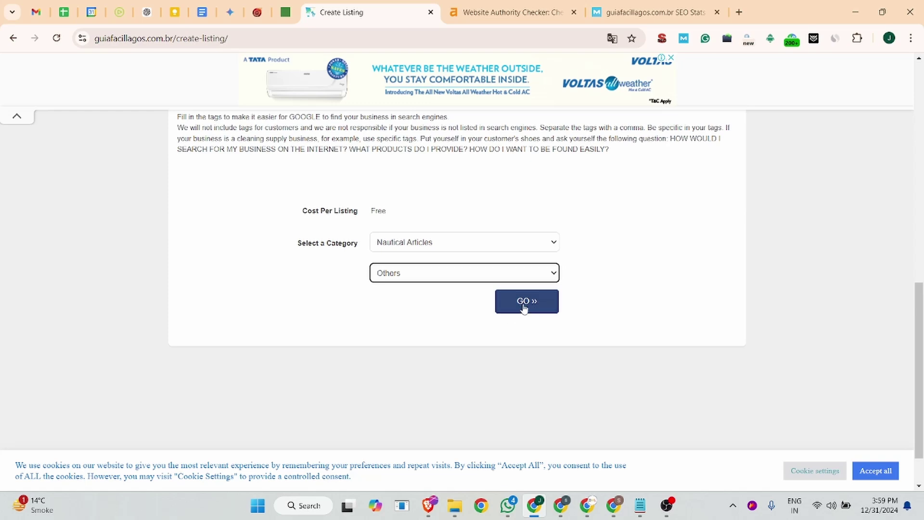
click(533, 305)
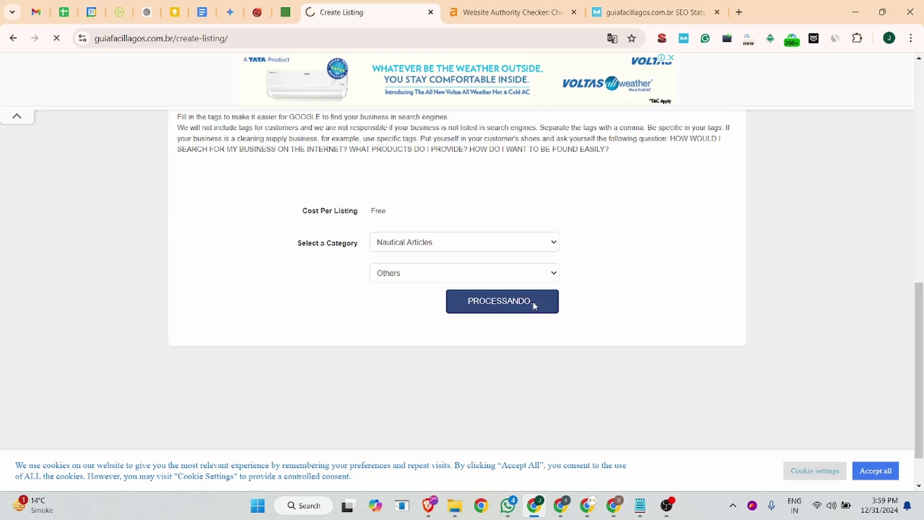
Step: Translate the listing details form into English and focus the Title field
scroll(334, 308, down, 15)
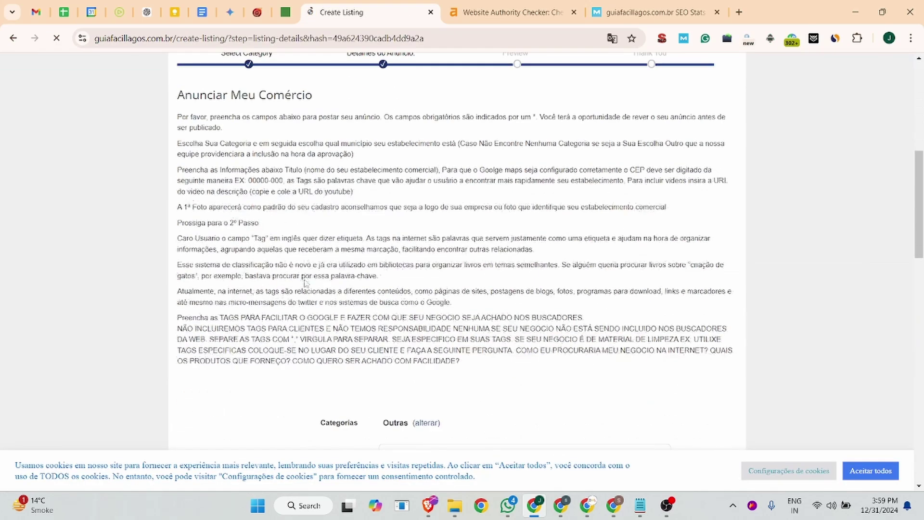
click(394, 215)
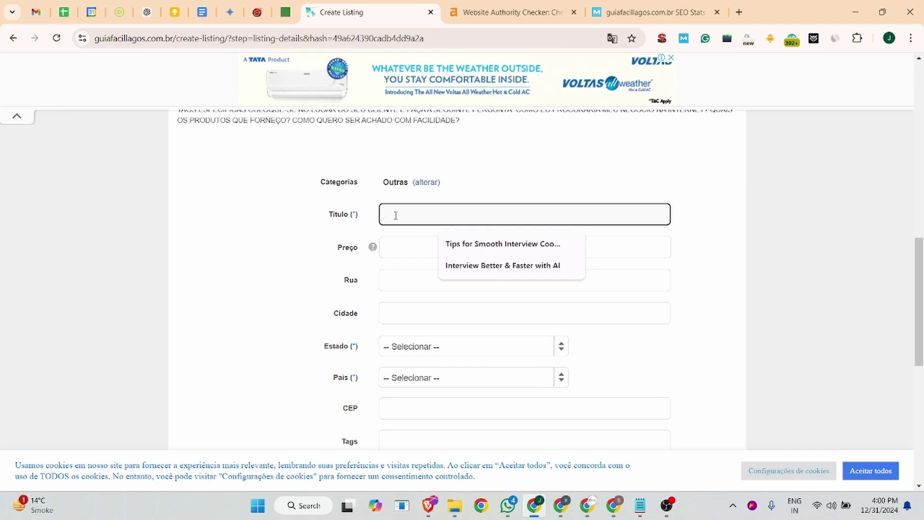
click(612, 38)
click(480, 86)
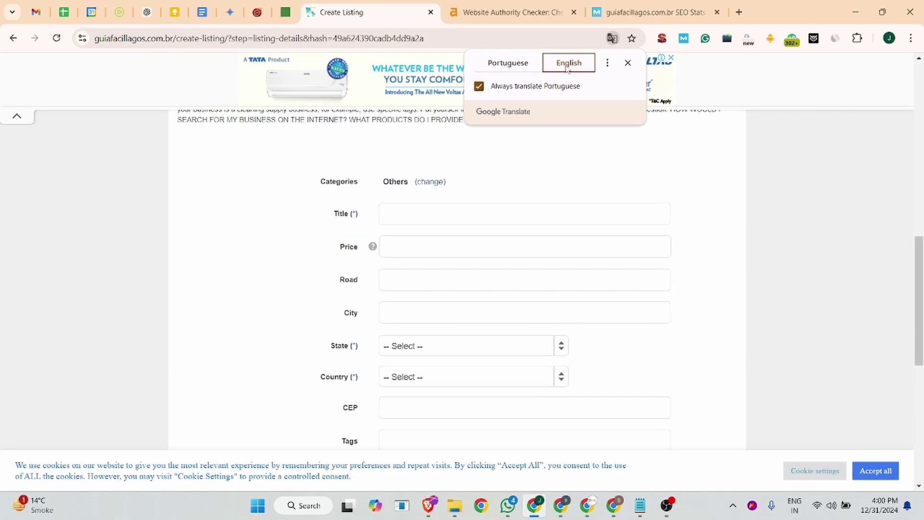
click(413, 213)
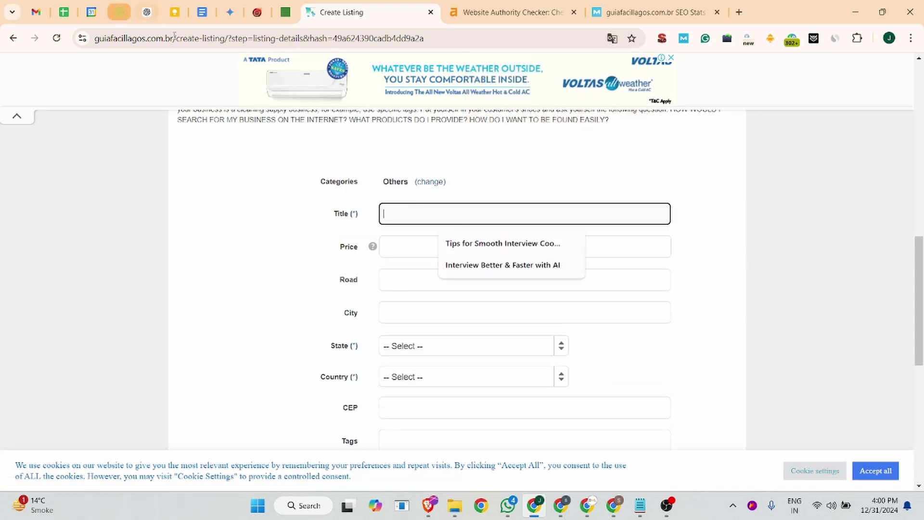
Step: Paste the 'Jobma: AI-Powered Virtual Interviewing Platform | Streamline Hiring Globally' heading into the Title
click(203, 11)
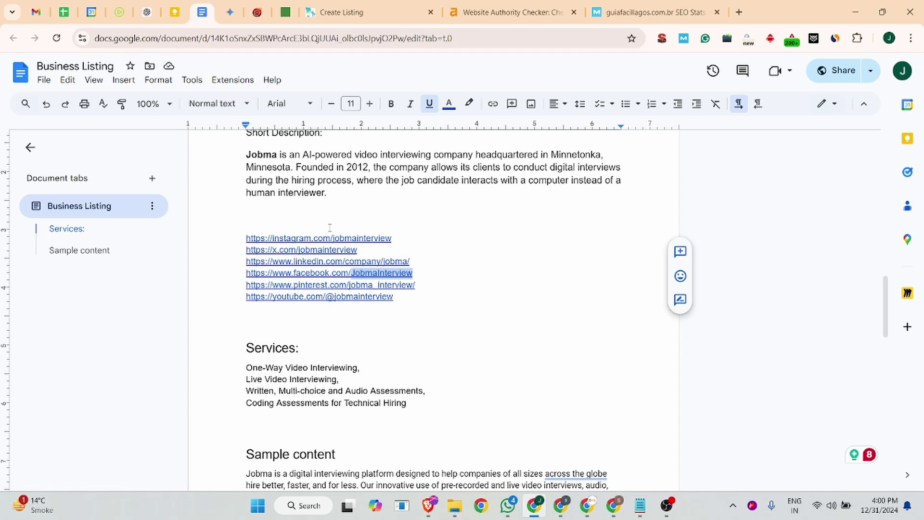
scroll(330, 228, up, 10)
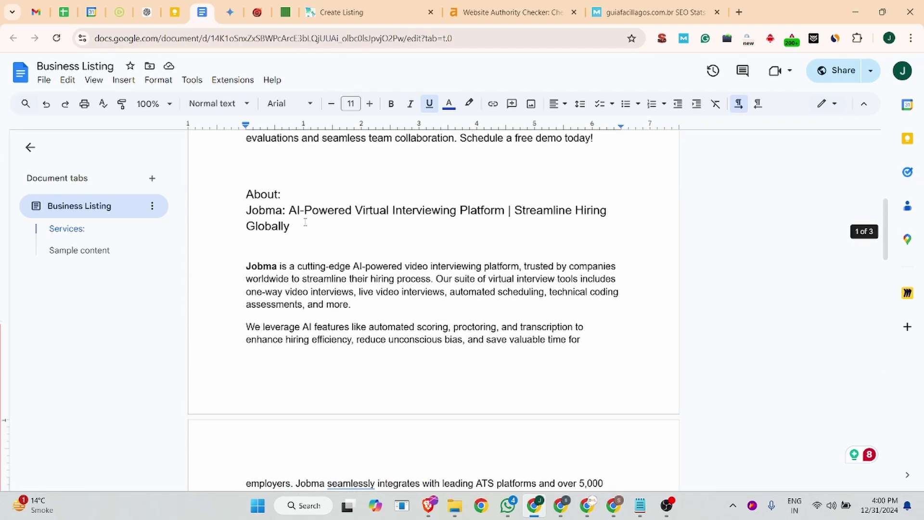
triple_click(305, 222)
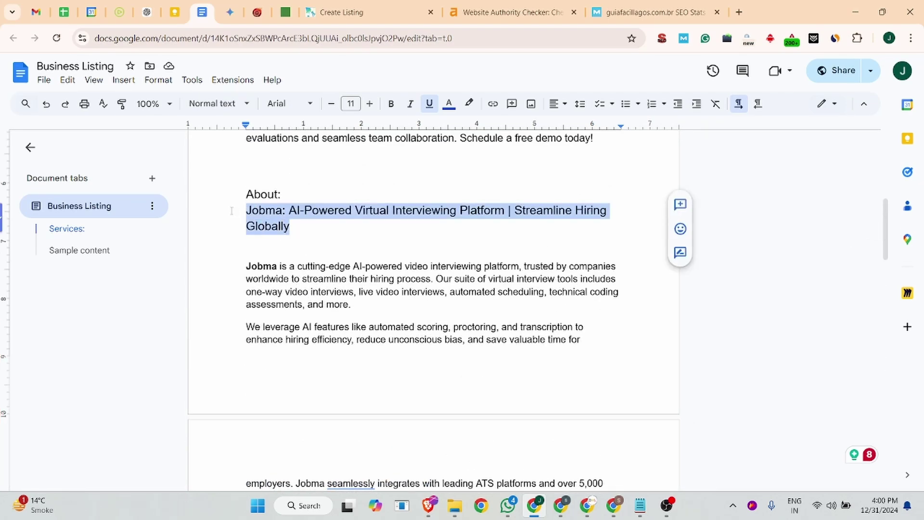
click(342, 10)
key(ctrl+v)
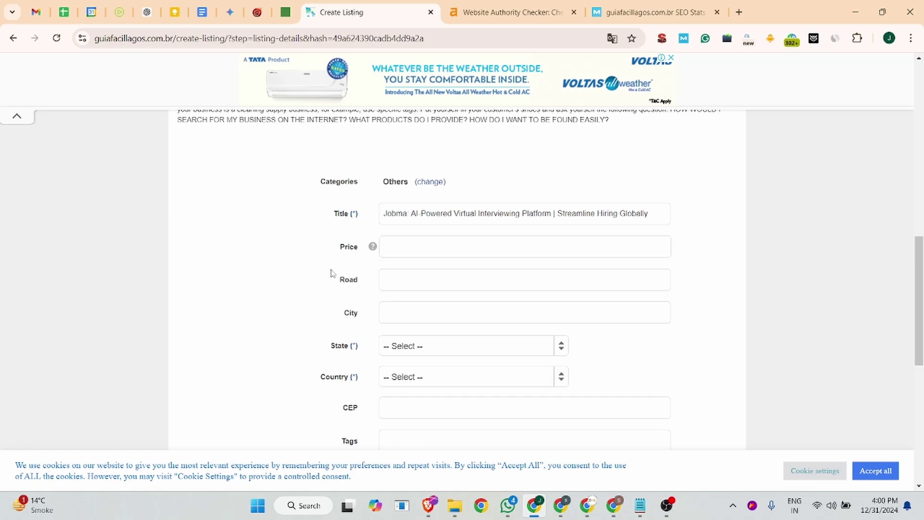
click(415, 280)
click(388, 316)
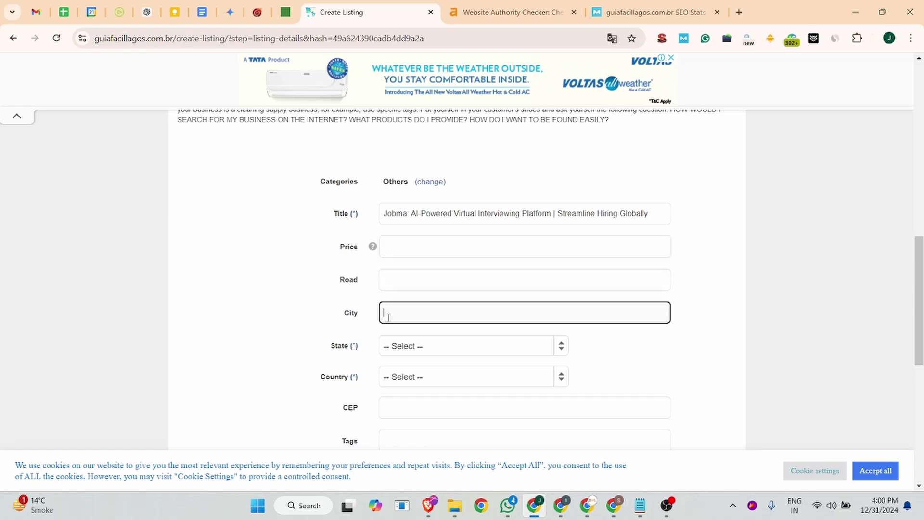
click(416, 283)
click(203, 12)
scroll(318, 256, down, 3)
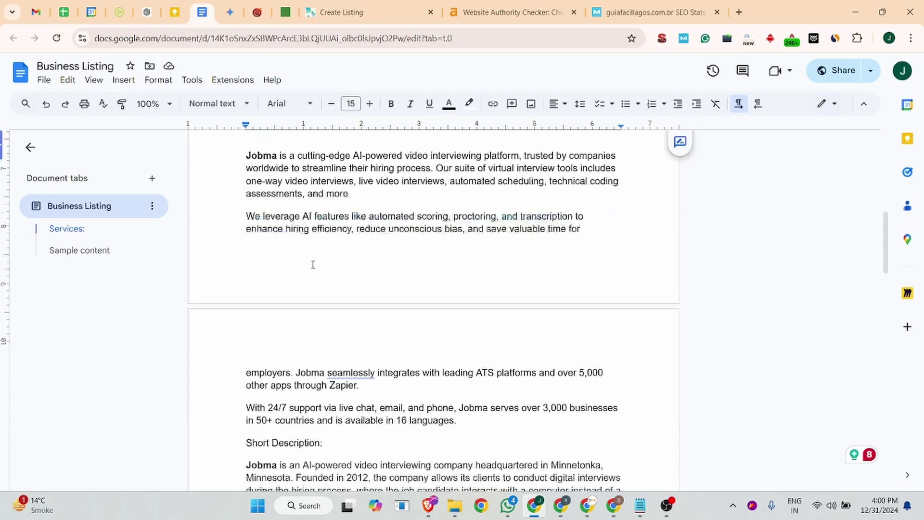
scroll(313, 265, down, 9)
scroll(310, 262, up, 20)
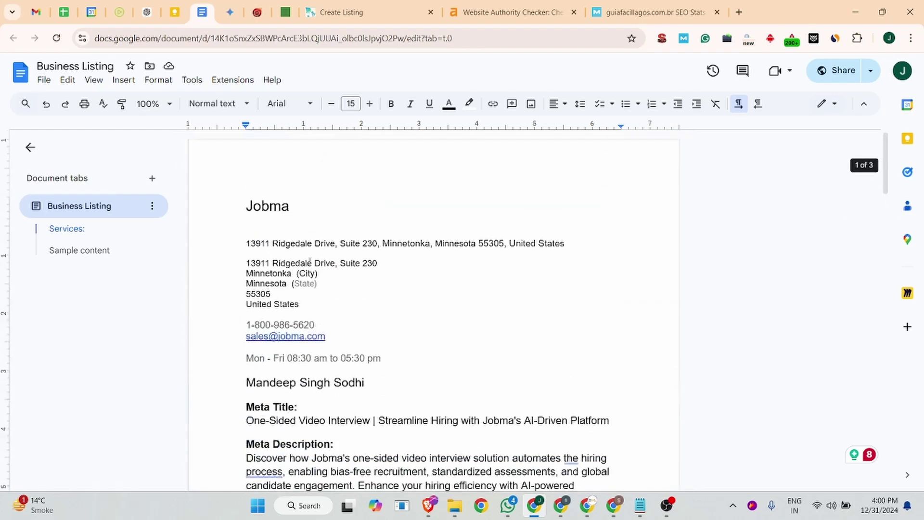
drag(379, 263, 246, 241)
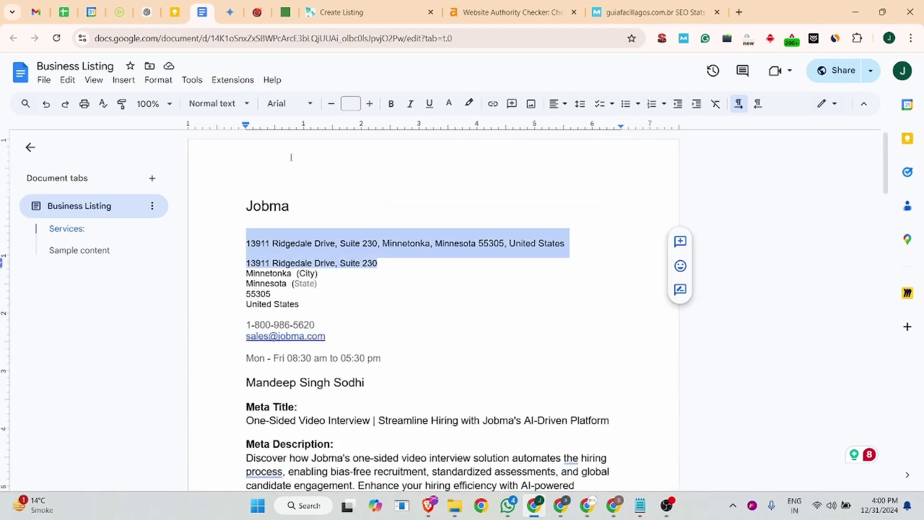
click(345, 5)
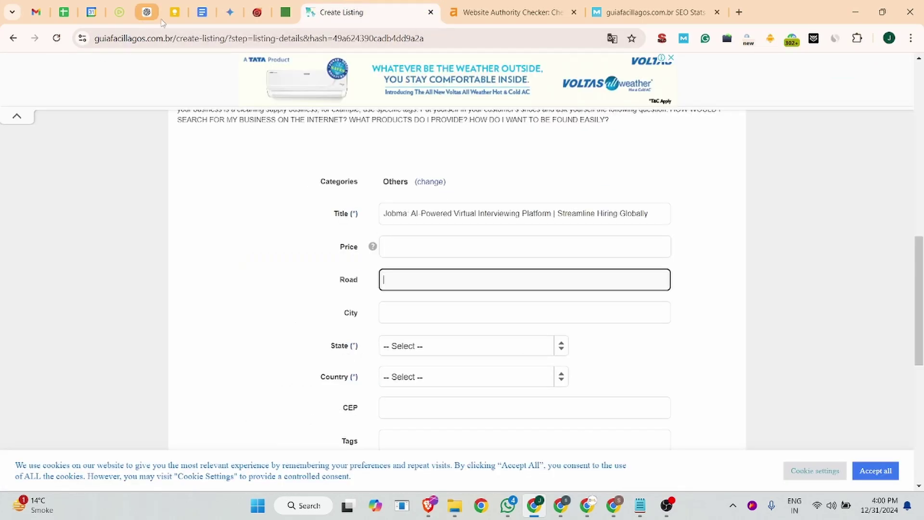
click(208, 11)
drag(398, 263, 243, 264)
key(ctrl+c)
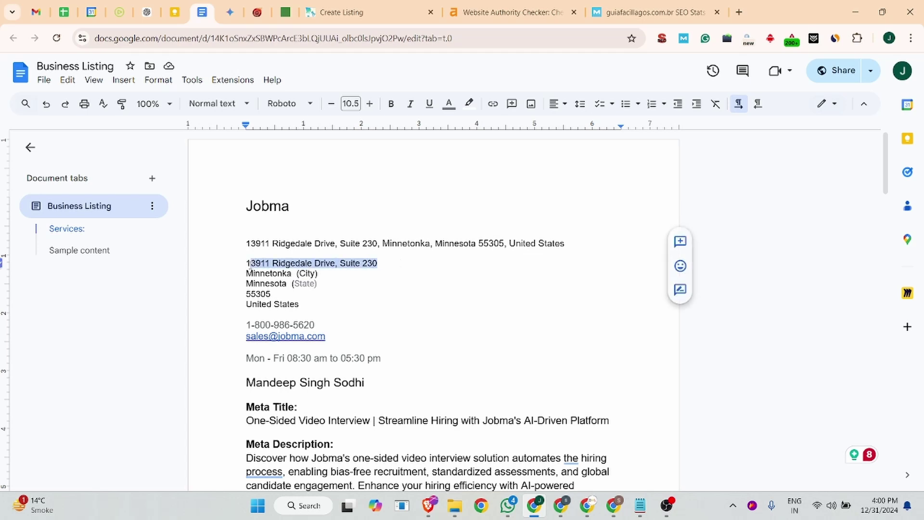
click(377, 6)
key(ctrl+v)
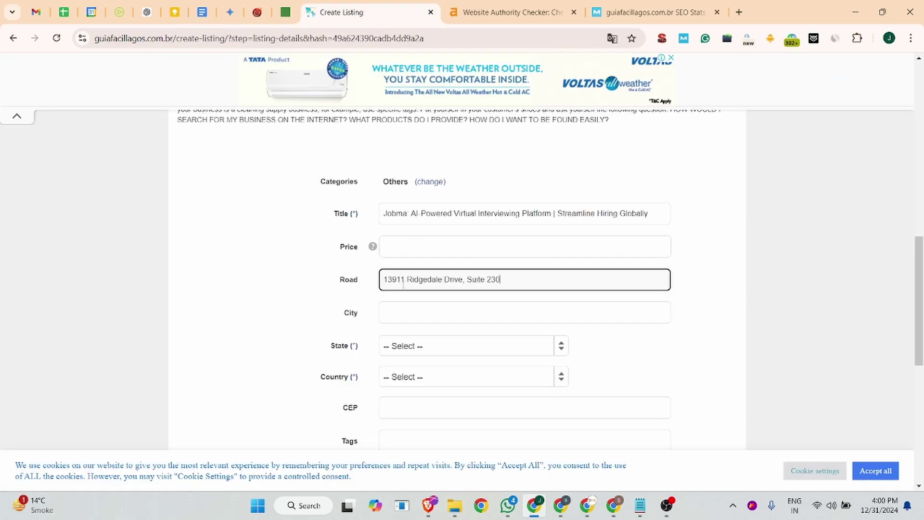
Step: Copy 'Minnetonka' from the Google Doc into the City field
click(395, 311)
click(209, 18)
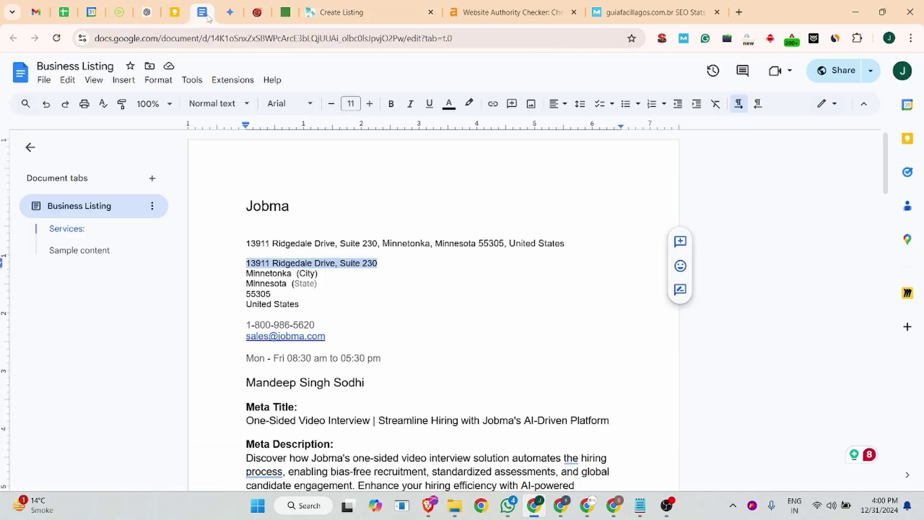
drag(292, 273, 245, 273)
key(ctrl+c)
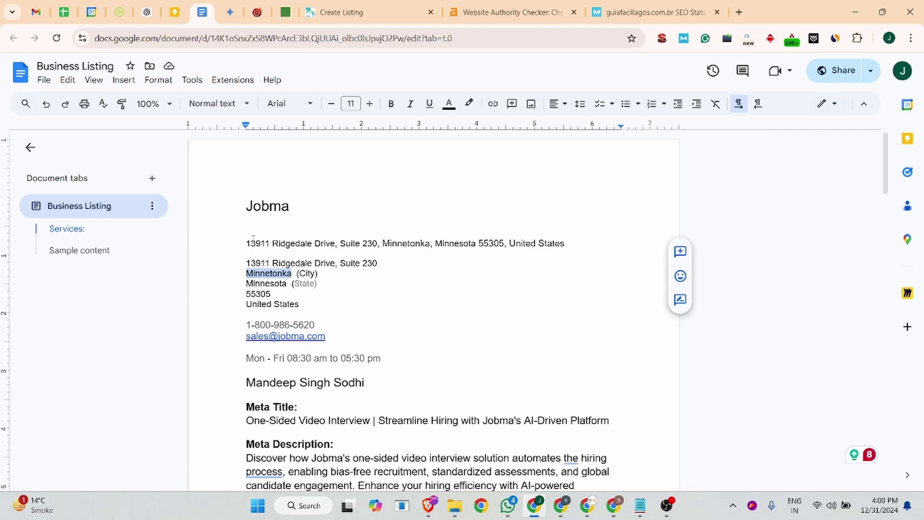
click(355, 11)
key(ctrl+v)
click(429, 348)
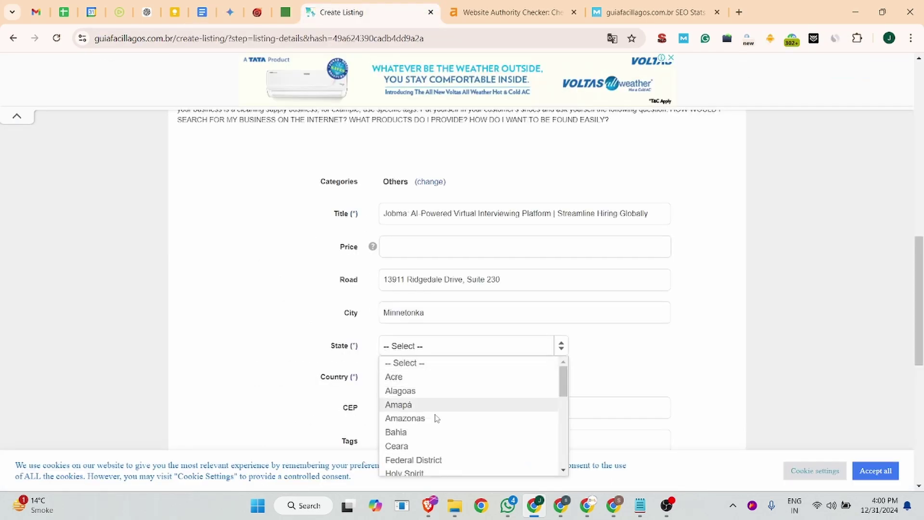
Step: Set the listing's country to Venezuela
scroll(435, 417, down, 3)
click(220, 383)
click(435, 378)
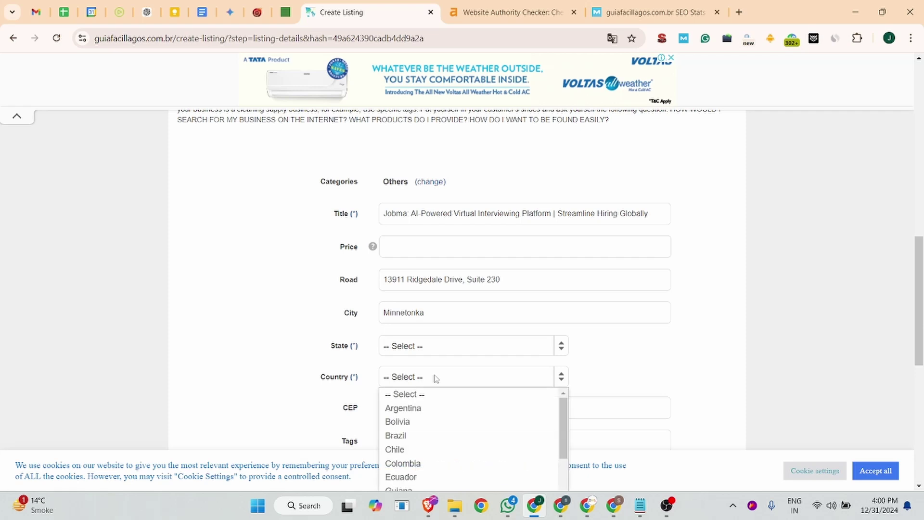
scroll(440, 440, down, 3)
scroll(440, 472, down, 5)
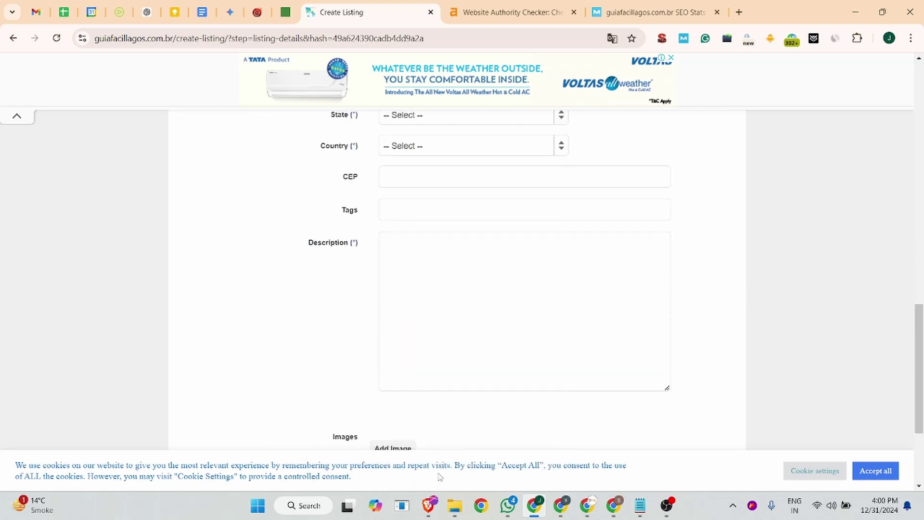
scroll(432, 292, up, 4)
click(432, 320)
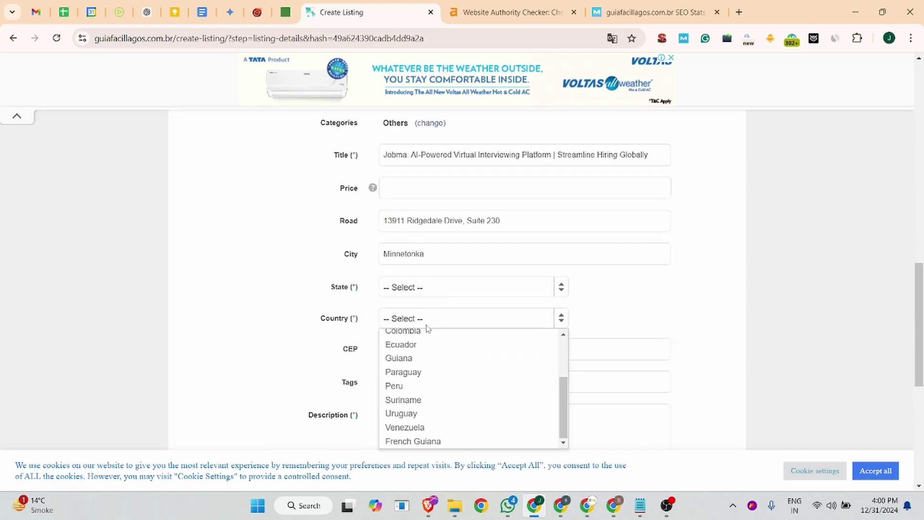
scroll(429, 260, down, 2)
click(429, 200)
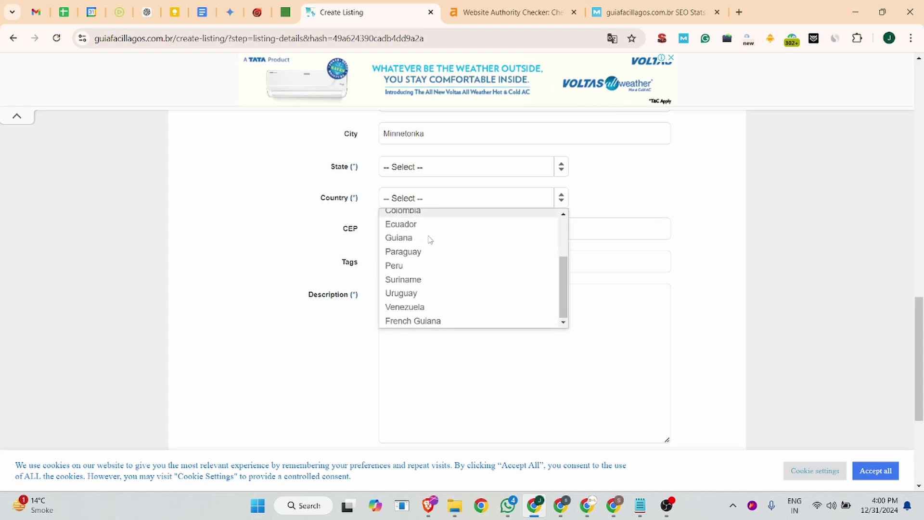
scroll(427, 289, down, 2)
click(428, 141)
scroll(420, 217, up, 3)
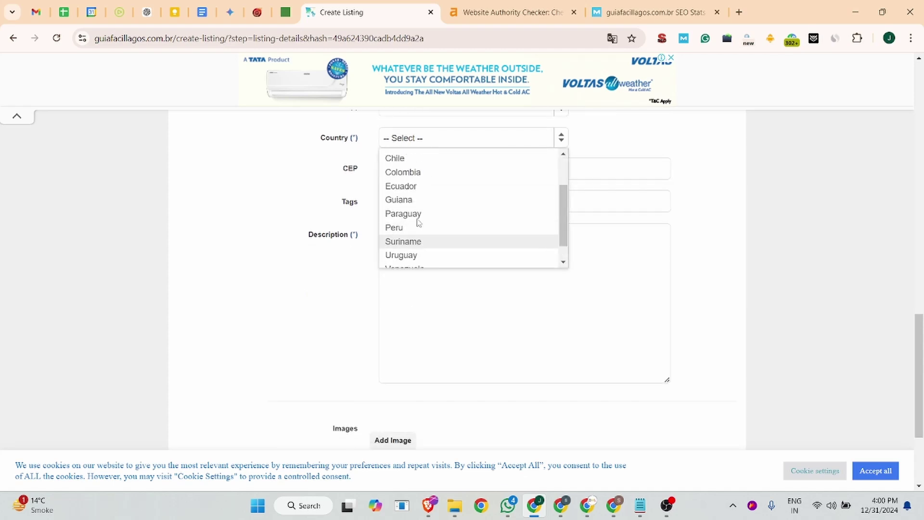
scroll(423, 203, down, 3)
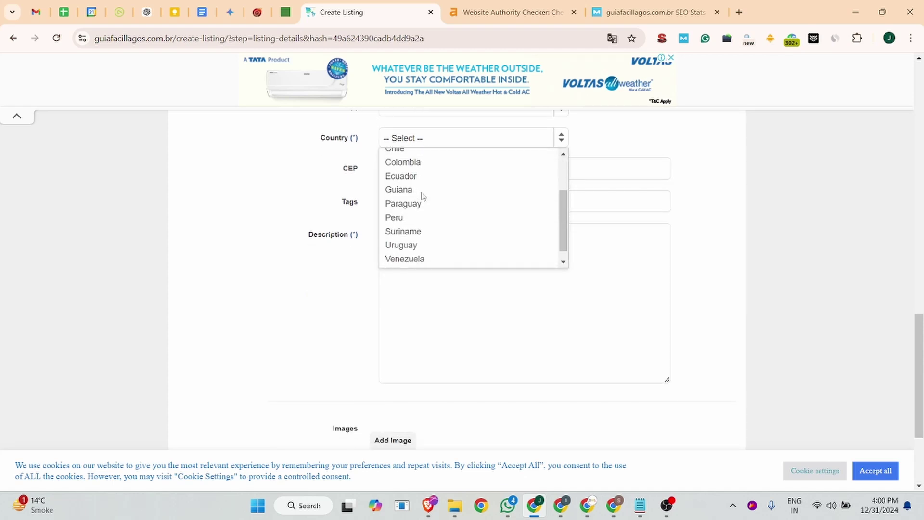
click(421, 246)
Step: Set the state to Mato Grosso and dismiss the page translation offer
scroll(378, 245, up, 2)
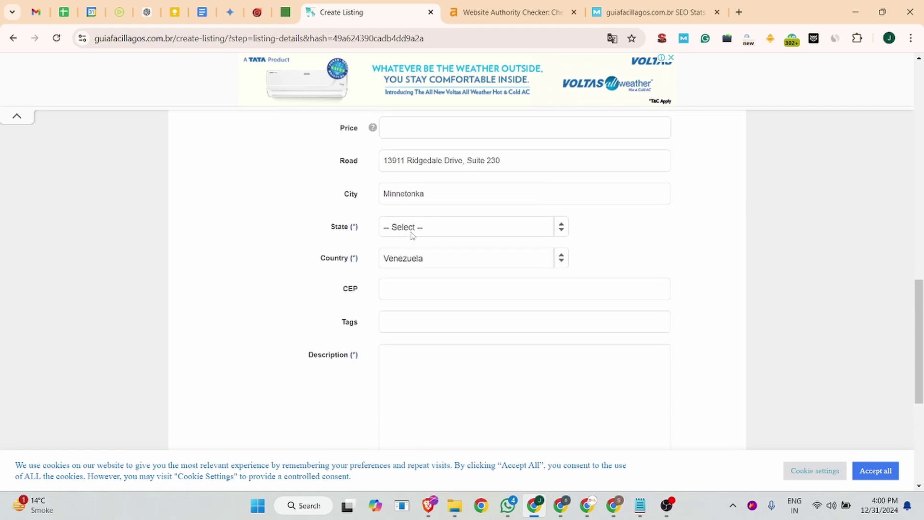
click(417, 226)
click(426, 275)
scroll(496, 156, up, 1)
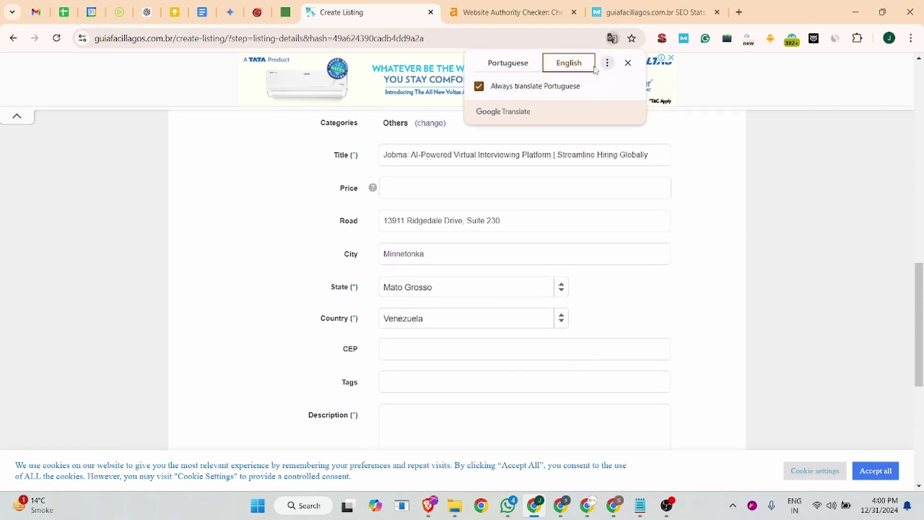
click(289, 265)
scroll(337, 241, down, 4)
Step: Enter 'Virtual Interviewing Platform' as the listing's tags
click(388, 138)
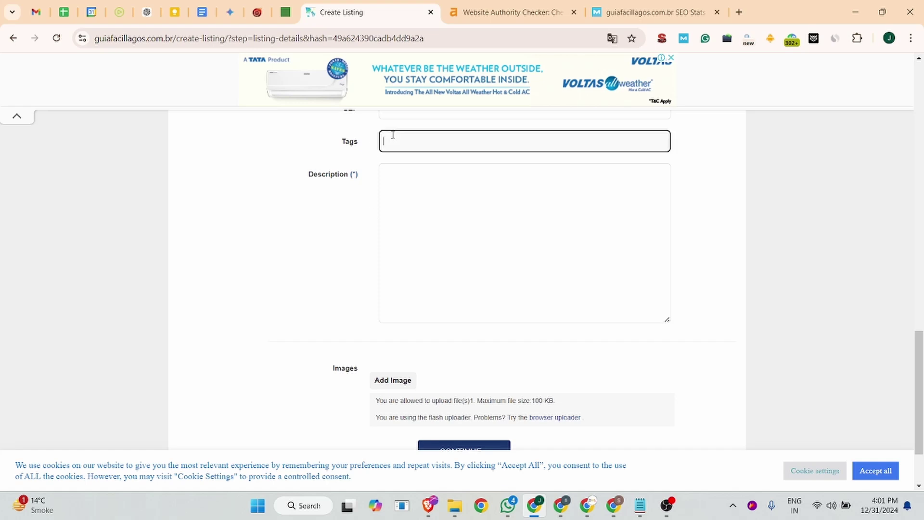
scroll(426, 173, up, 3)
scroll(443, 214, up, 4)
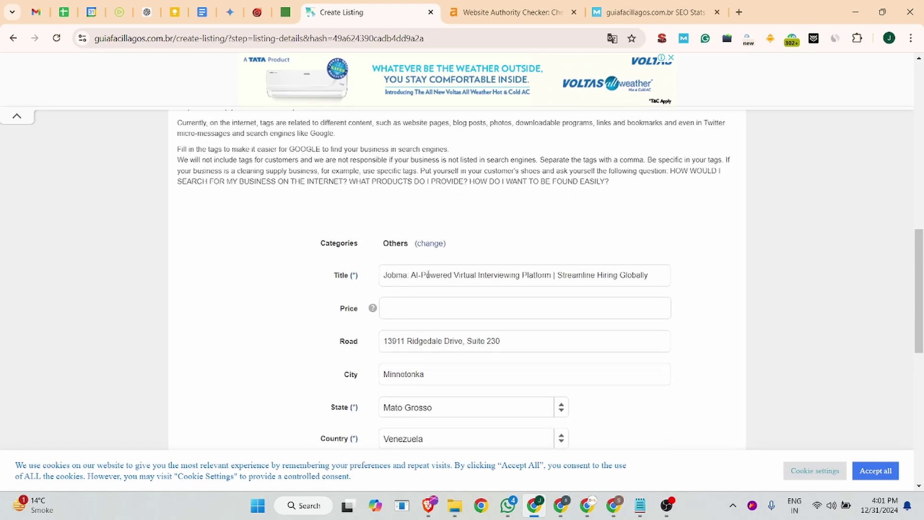
key(Tab)
Step: Copy the 'Jobma is a cutting-edge…' paragraph from the doc into the Description
click(202, 12)
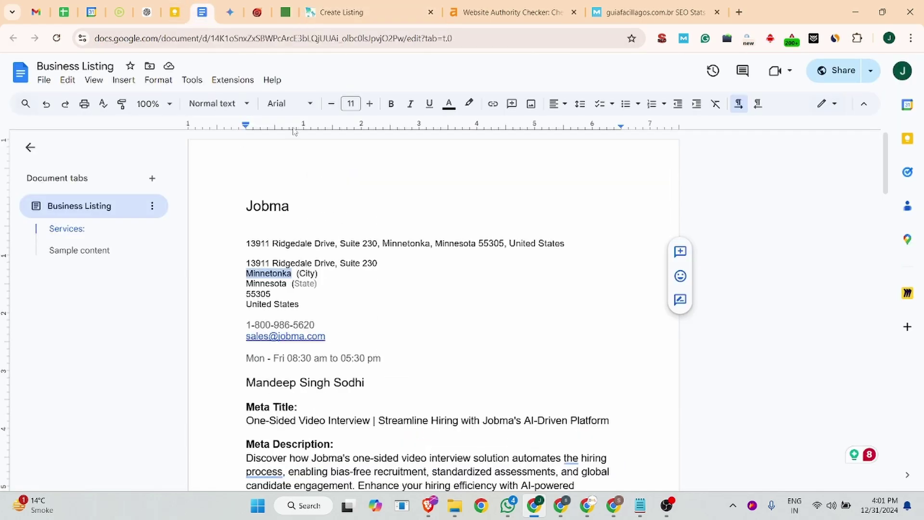
scroll(376, 246, down, 5)
scroll(414, 276, down, 3)
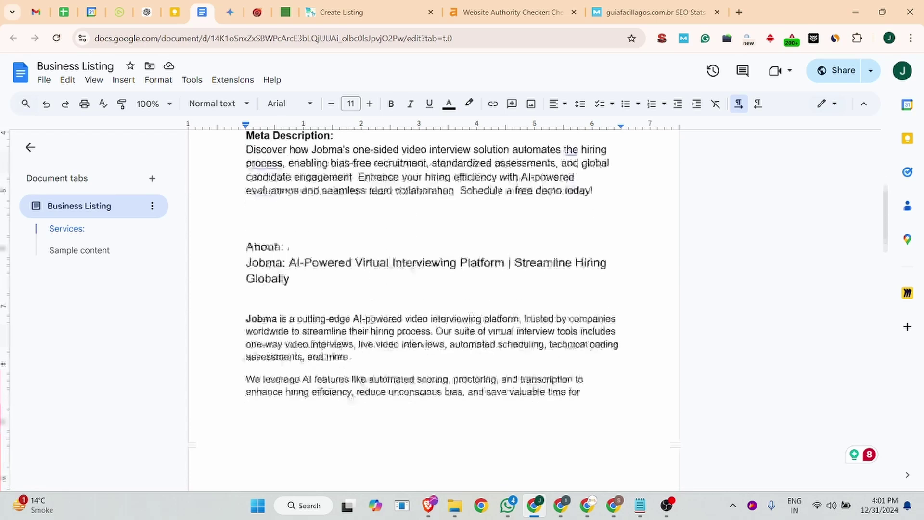
drag(359, 309, 226, 266)
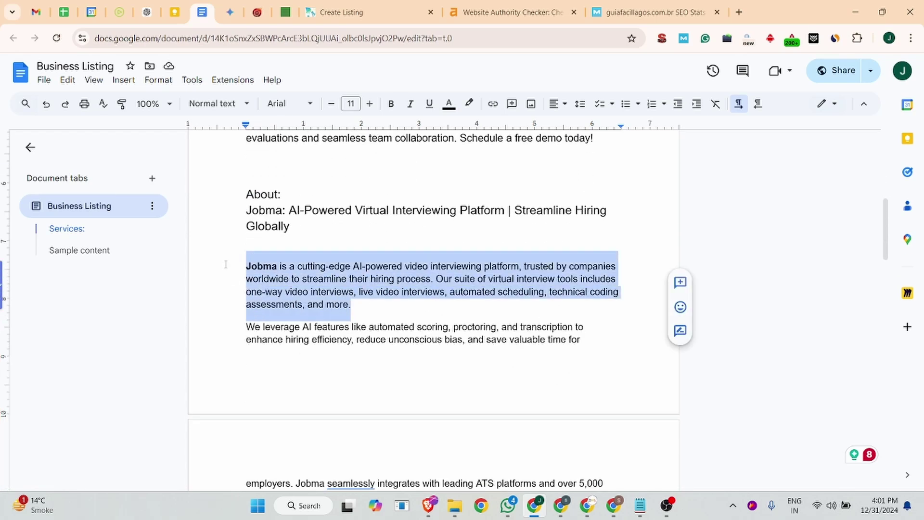
key(ctrl+c)
click(342, 12)
key(ctrl+v)
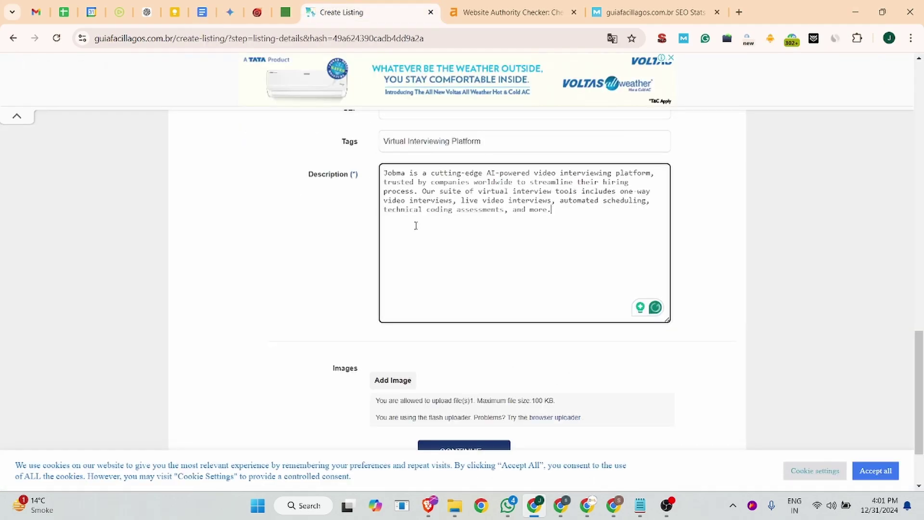
click(120, 12)
click(354, 7)
key(Return)
key(ctrl+v)
scroll(458, 252, down, 2)
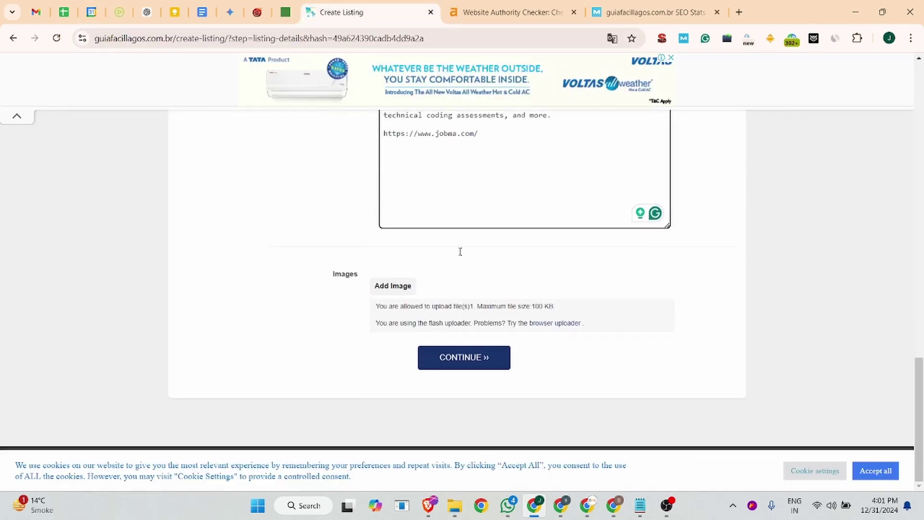
Step: Attach a Screenshot 2024-12-31 image from Pictures > Screenshots as the listing image
click(395, 288)
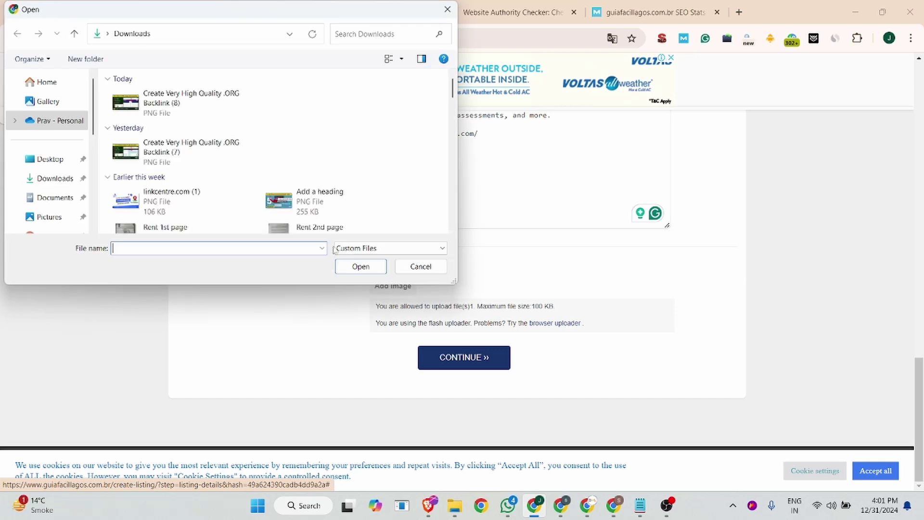
click(420, 266)
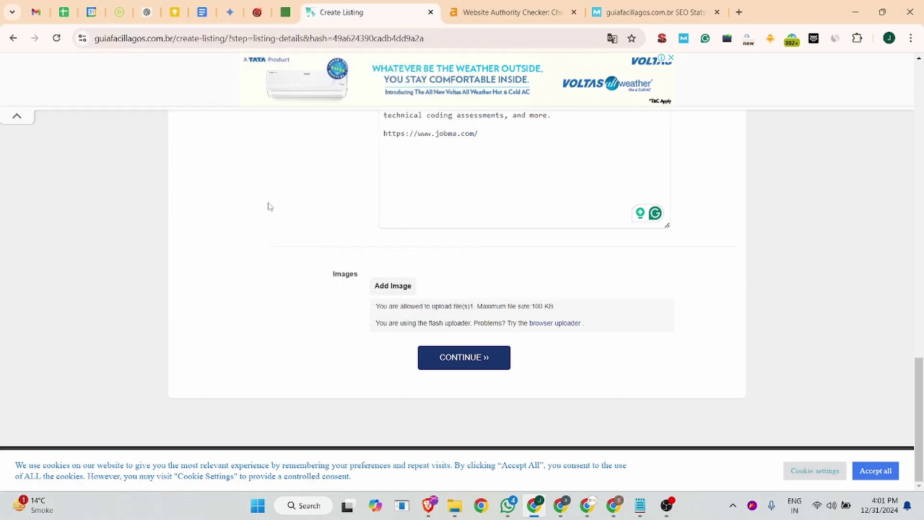
click(391, 287)
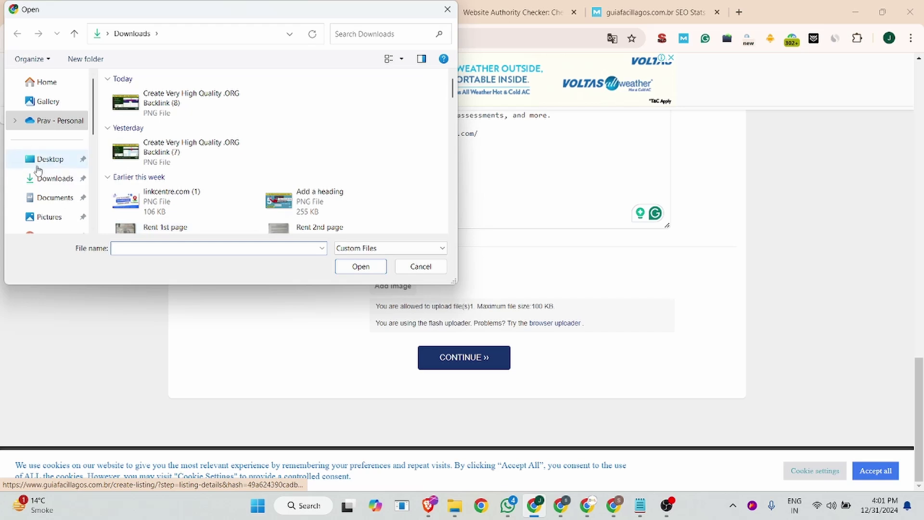
click(49, 217)
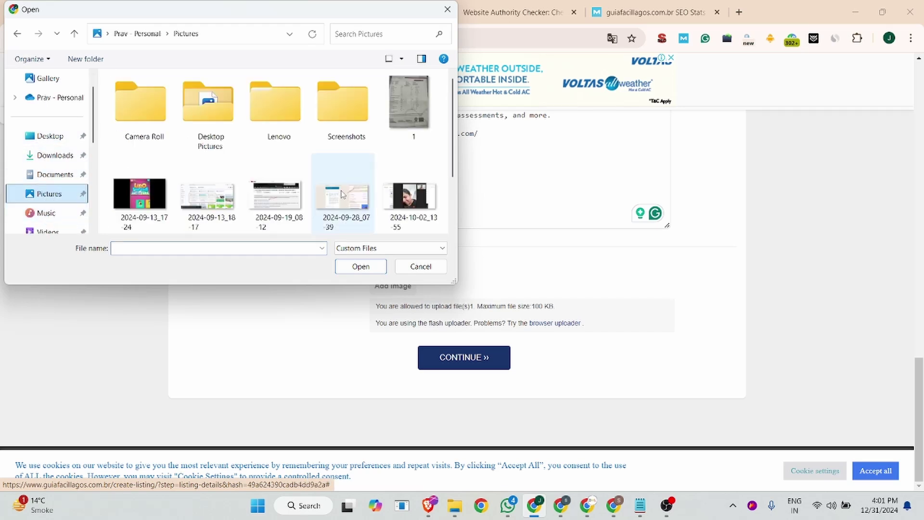
double_click(345, 115)
scroll(350, 126, down, 5)
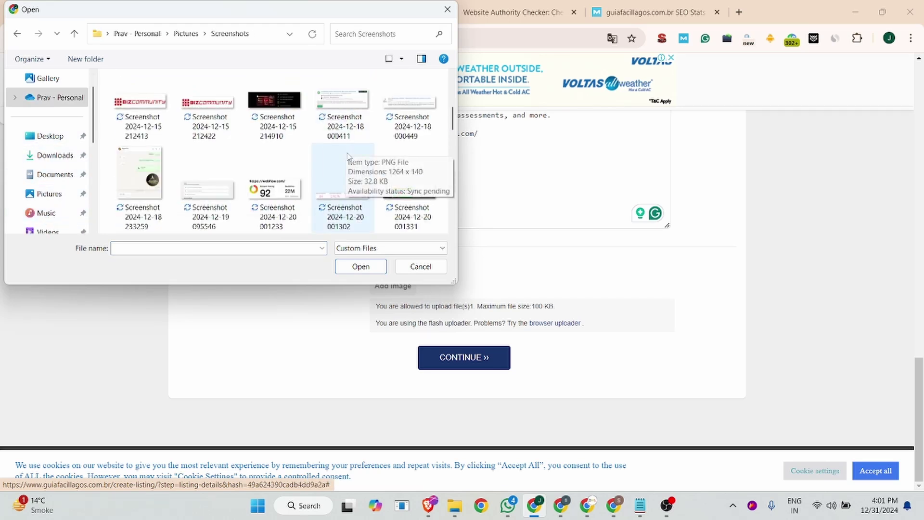
scroll(349, 173, down, 10)
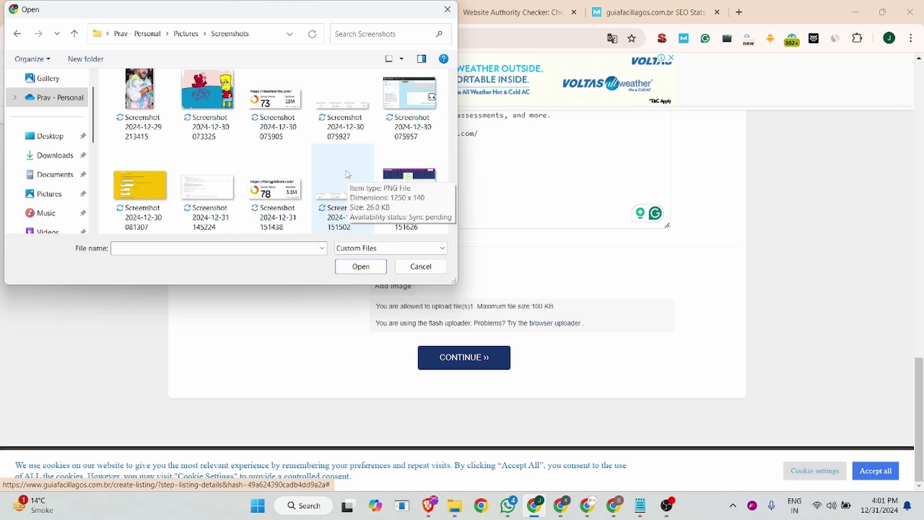
scroll(345, 173, up, 2)
scroll(346, 173, up, 3)
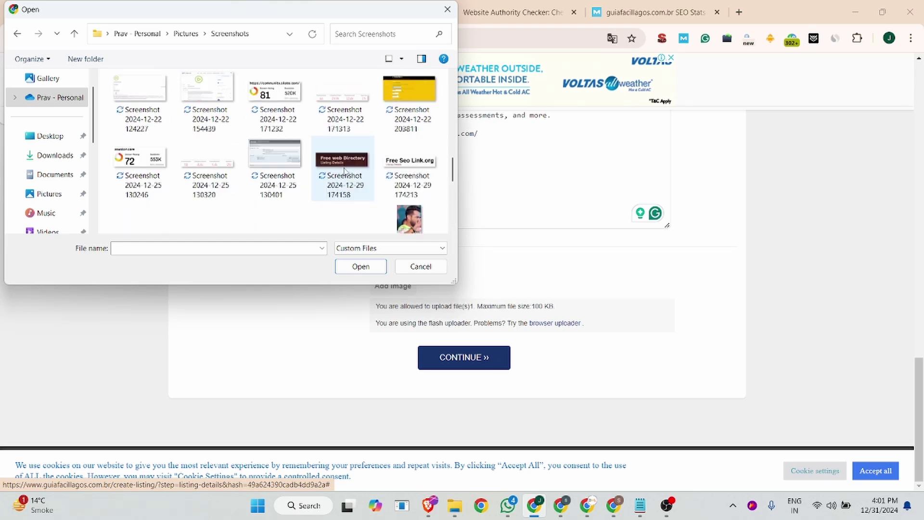
double_click(346, 174)
Step: Continue past the preview, accept the terms to submit the Jobma ad, and view it
click(475, 370)
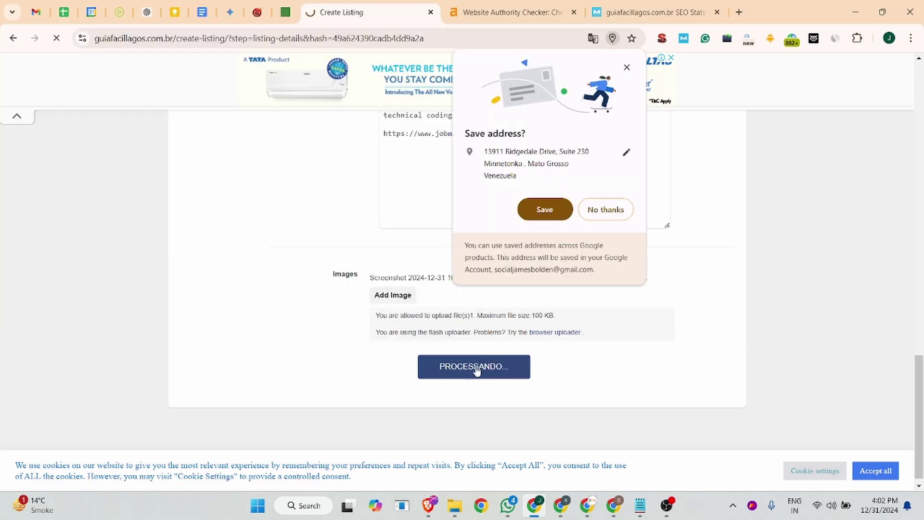
scroll(537, 332, down, 5)
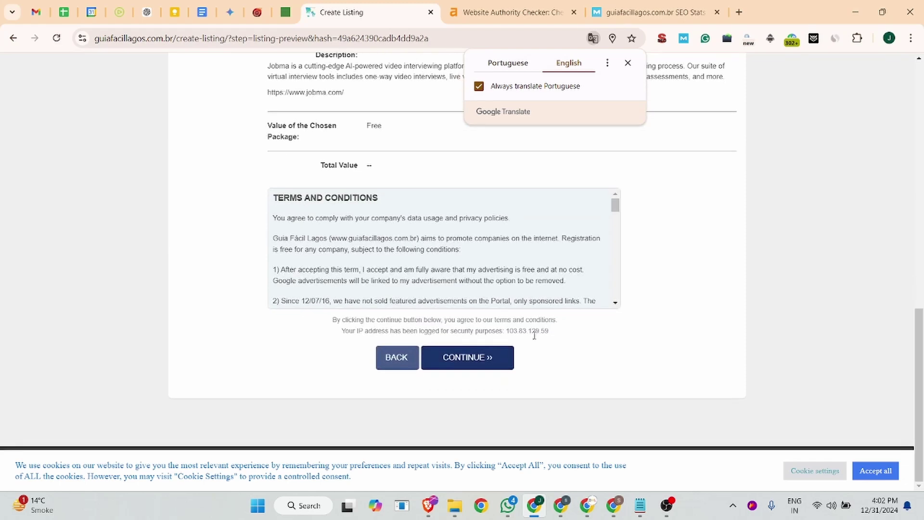
click(476, 366)
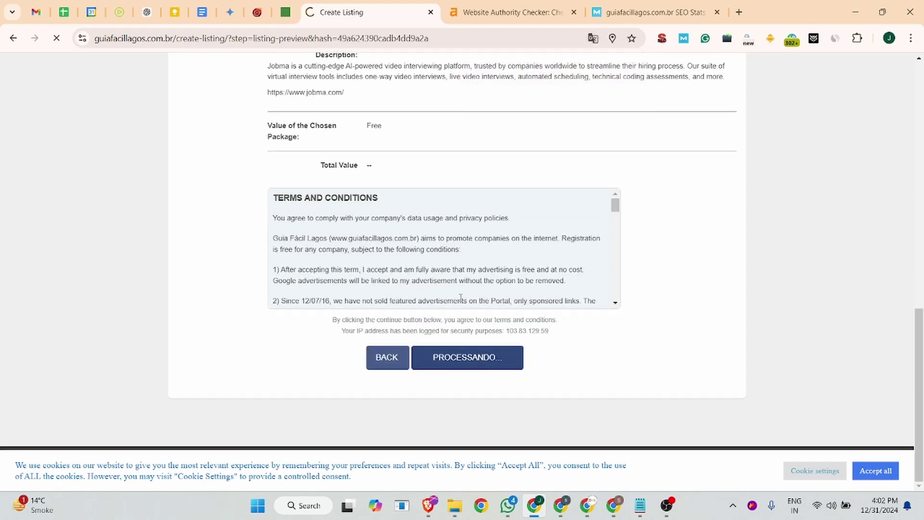
scroll(450, 249, down, 3)
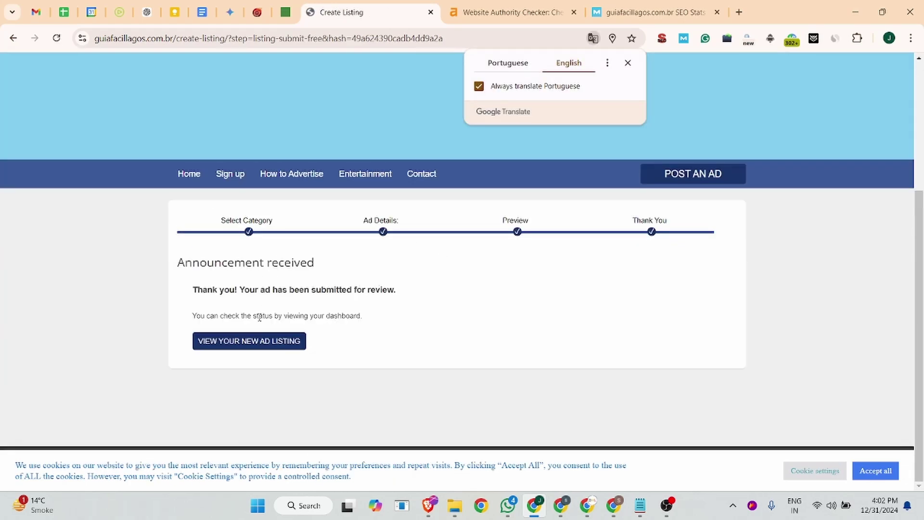
click(286, 346)
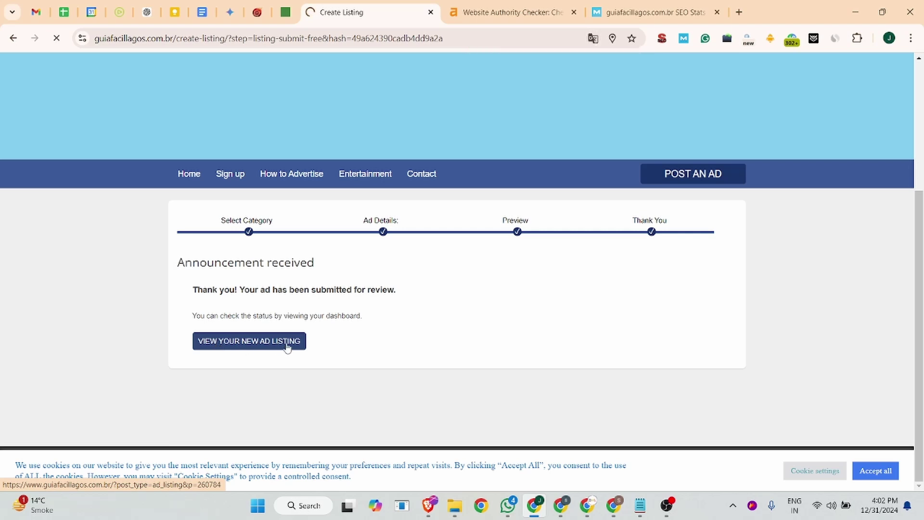
Step: Scroll through the new Jobma listing page to review its details and approval notice
scroll(366, 256, down, 5)
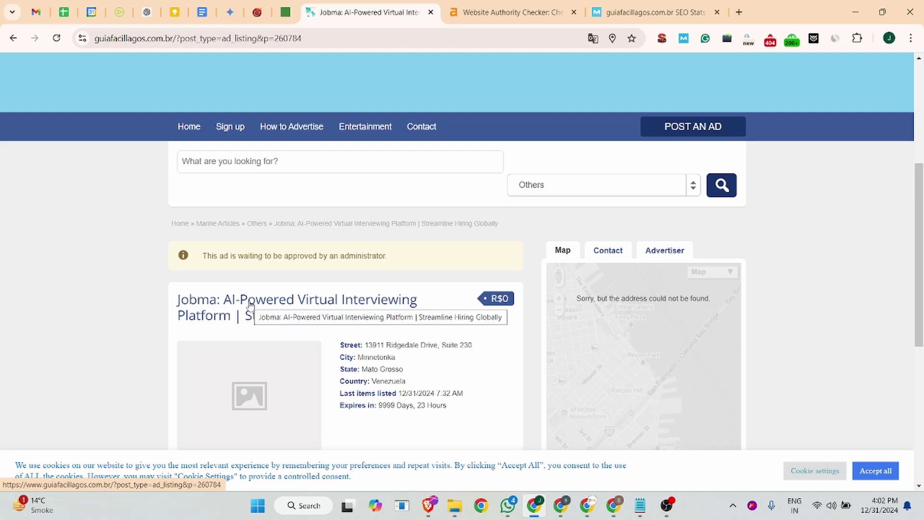
scroll(398, 282, down, 3)
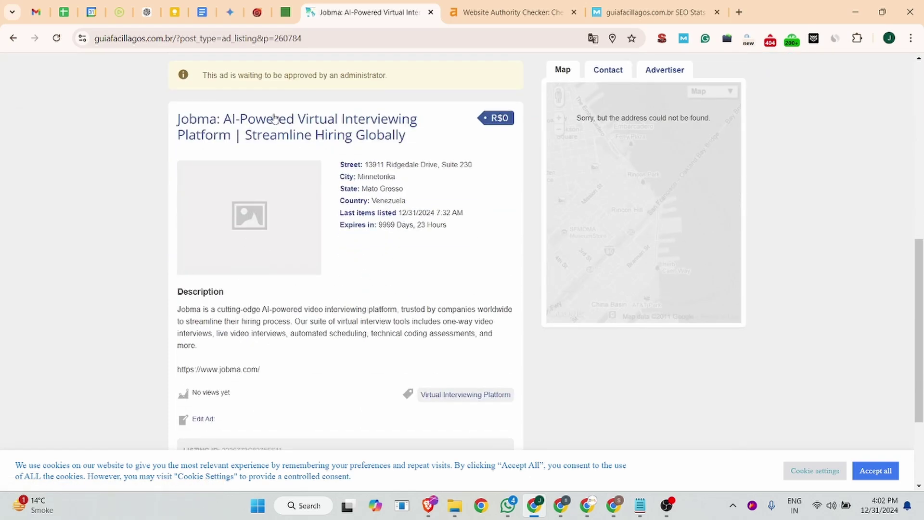
scroll(236, 159, up, 6)
scroll(236, 158, up, 1)
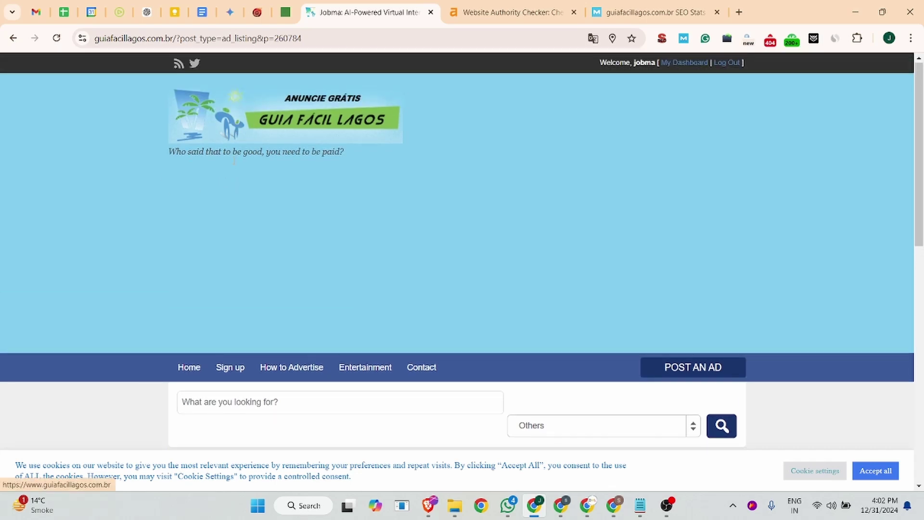
scroll(237, 124, down, 6)
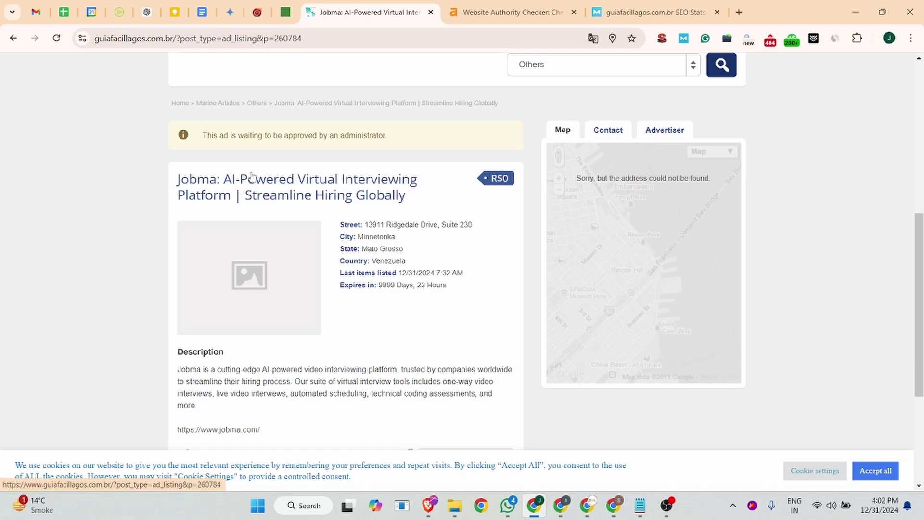